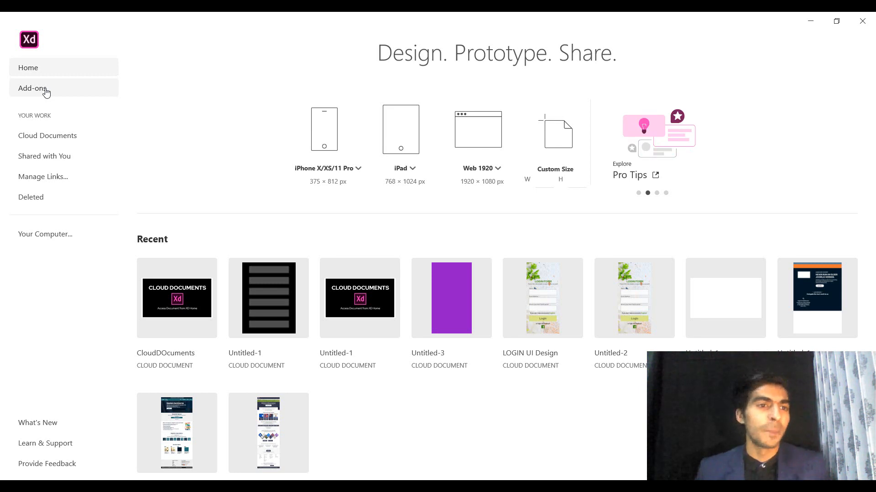
- Look through the Add-ons, Cloud Documents, Shared with You, Manage Links and Deleted sections, and return to Home
{"action": "left_click", "coordinate": [46, 93]}
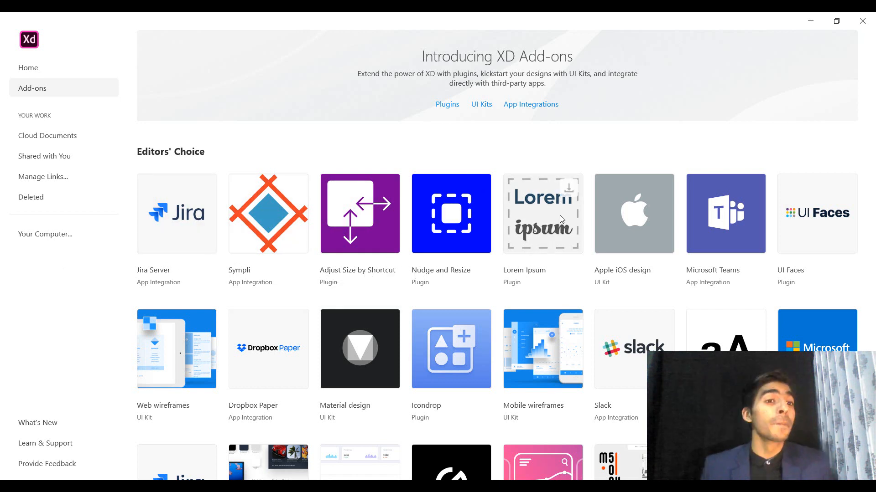
{"action": "left_click", "coordinate": [57, 143]}
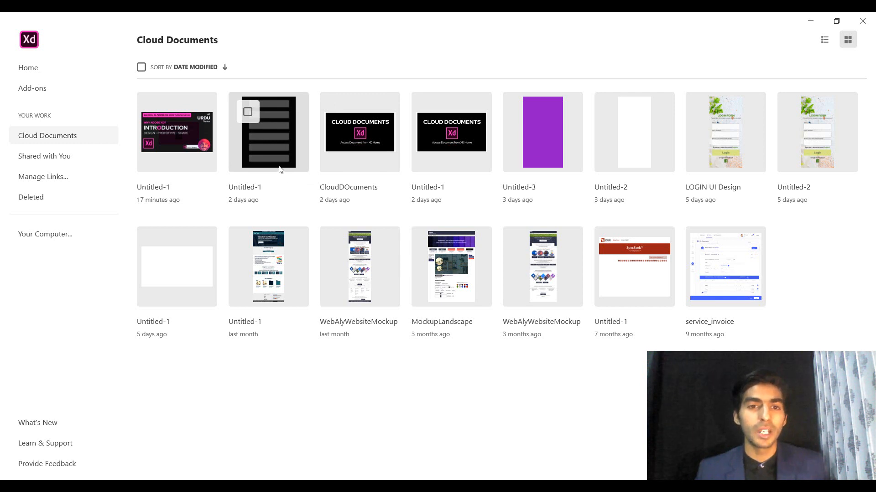
{"action": "left_click", "coordinate": [62, 164]}
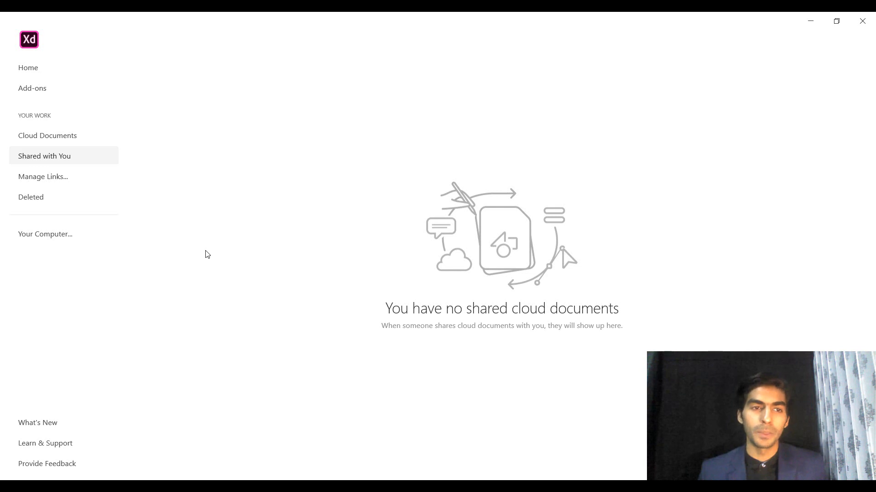
{"action": "left_click", "coordinate": [60, 178]}
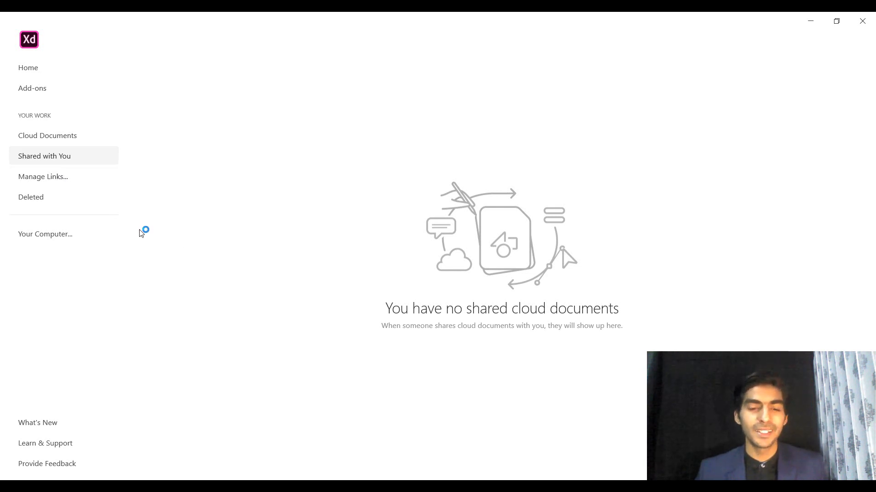
{"action": "left_click", "coordinate": [508, 486]}
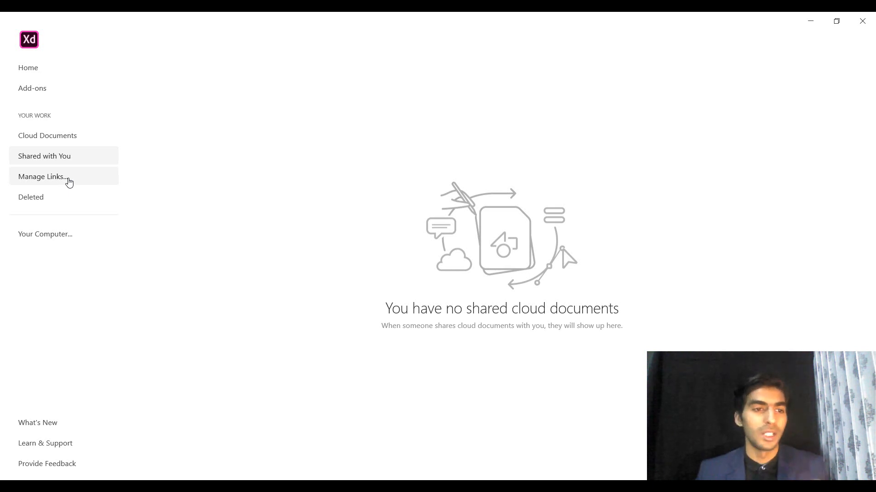
{"action": "left_click", "coordinate": [68, 198]}
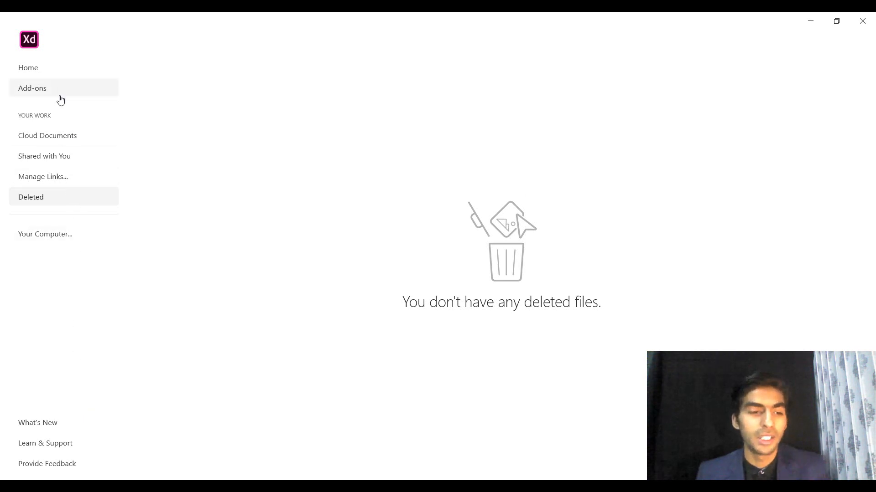
{"action": "left_click", "coordinate": [50, 74]}
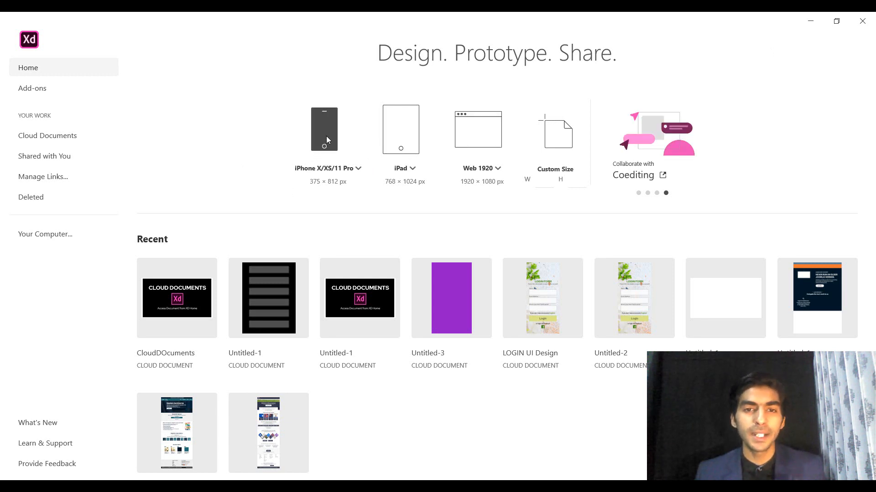
- Examine the available artboard size presets for phones, tablets and web without choosing a different one
{"action": "left_click", "coordinate": [358, 170]}
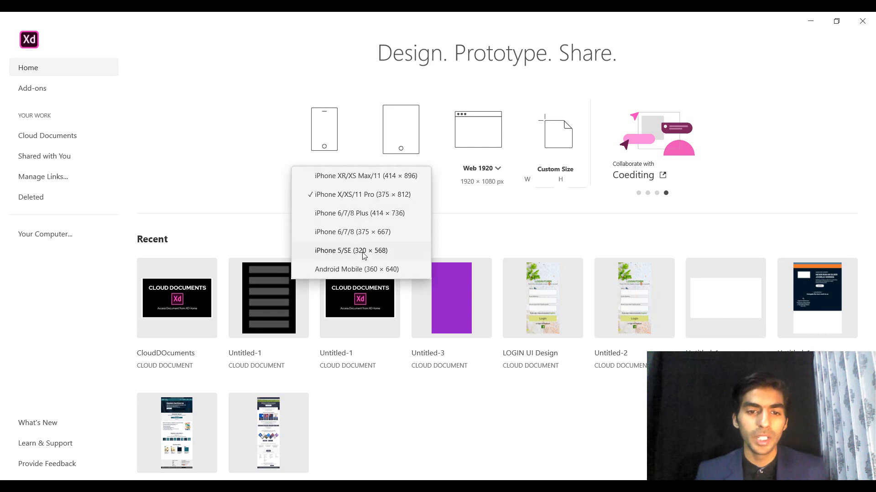
{"action": "left_click", "coordinate": [266, 227]}
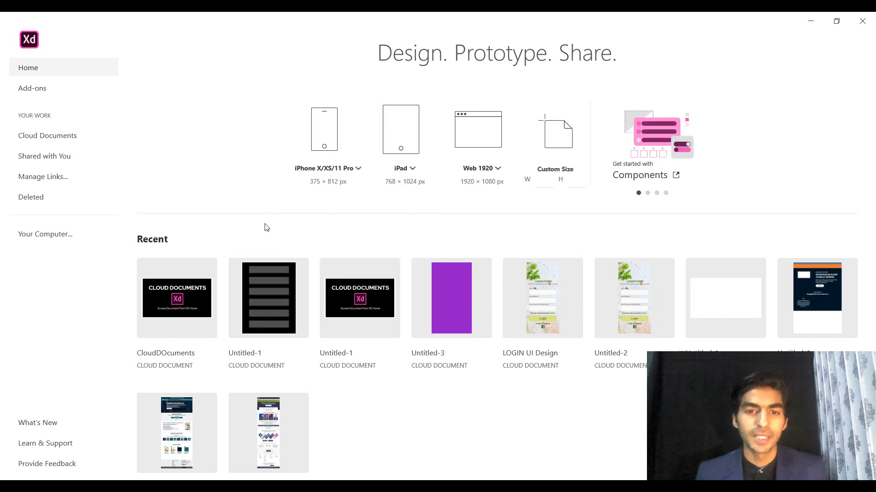
{"action": "left_click", "coordinate": [413, 170]}
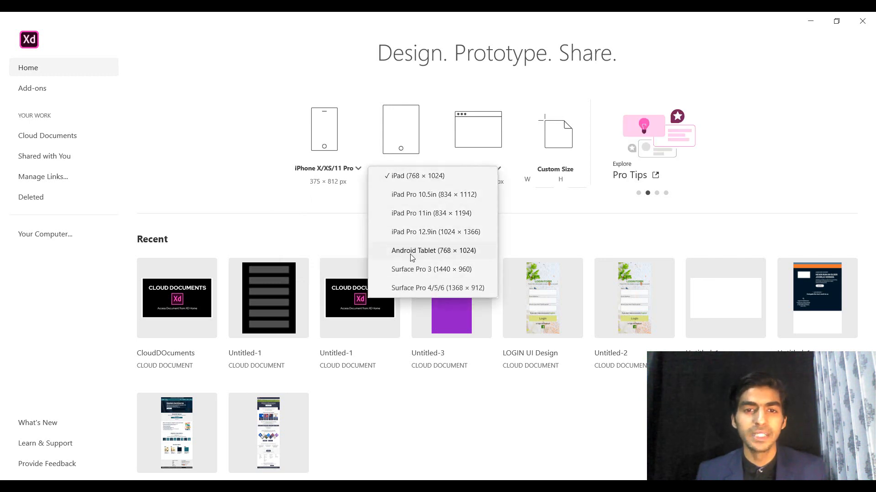
{"action": "left_click", "coordinate": [344, 231]}
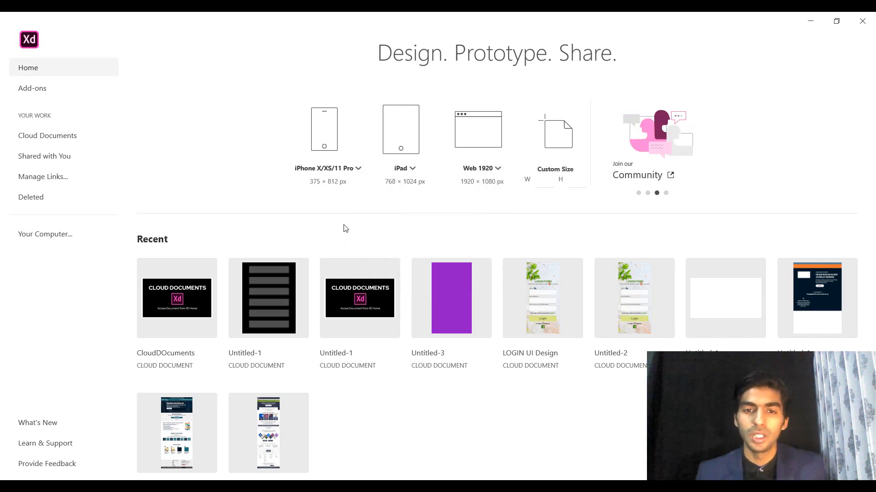
{"action": "left_click", "coordinate": [498, 169]}
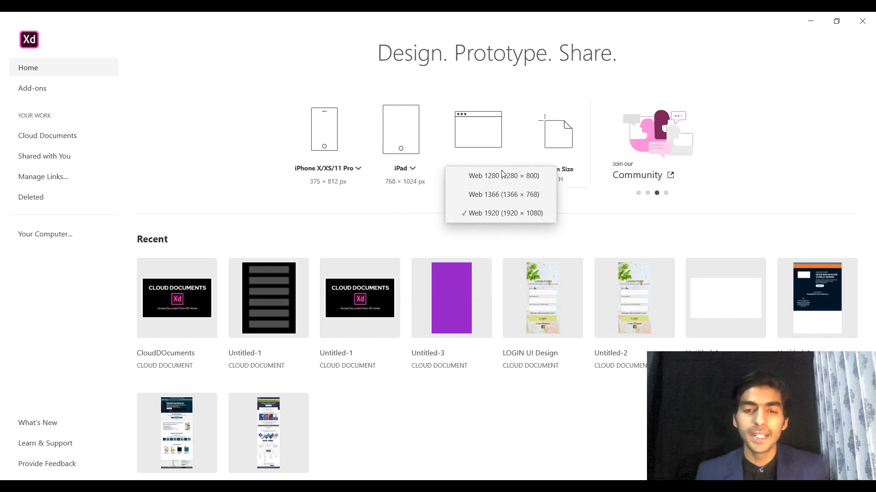
{"action": "left_click", "coordinate": [405, 223]}
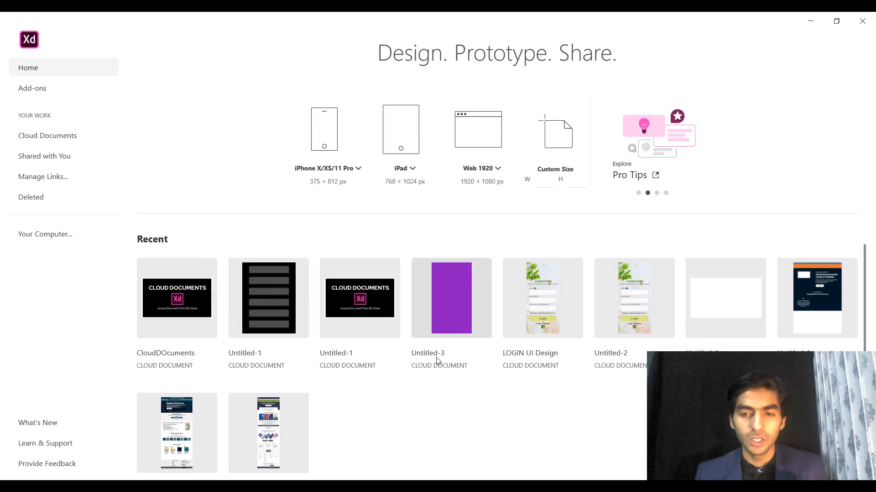
- Create a new document from the iPhone X/XS/11 Pro preset (375 × 812 px)
{"action": "scroll", "coordinate": [474, 358], "scroll_direction": "down", "scroll_amount": 2}
{"action": "scroll", "coordinate": [409, 371], "scroll_direction": "up", "scroll_amount": 2}
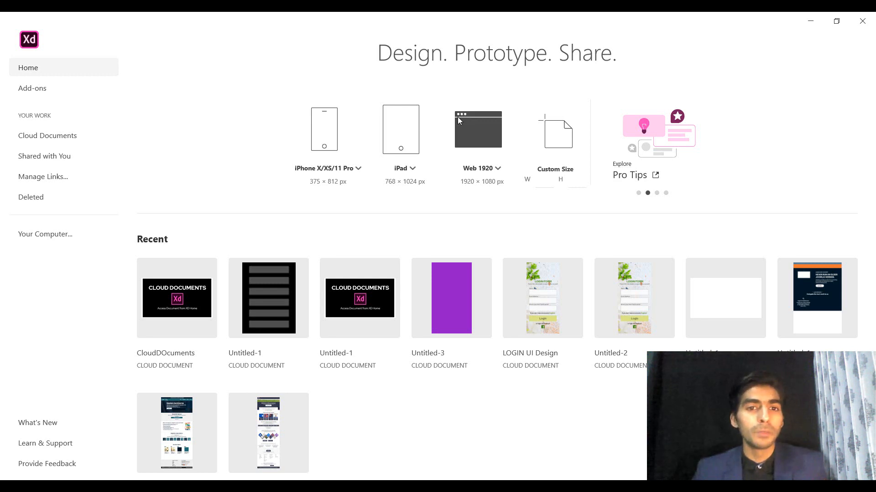
{"action": "left_click", "coordinate": [324, 130]}
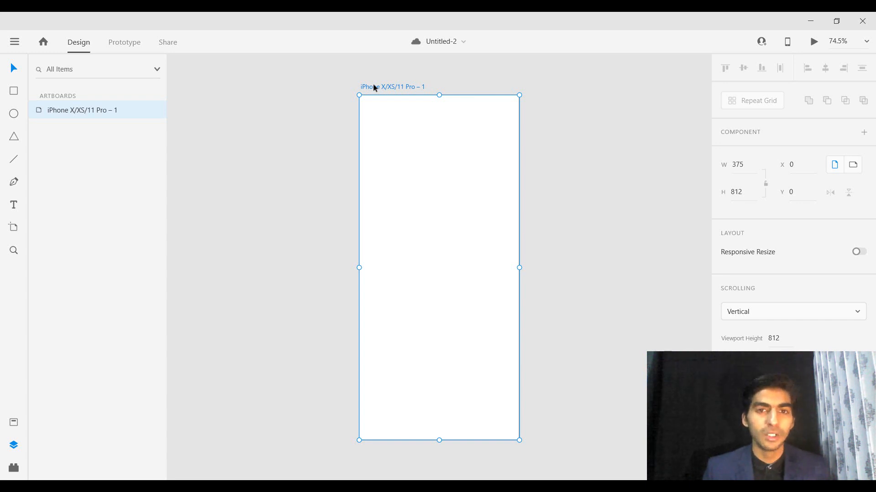
- Inspect the file commands and the Rename dialog's name and save location options, and cancel without renaming the document
{"action": "left_click", "coordinate": [15, 44]}
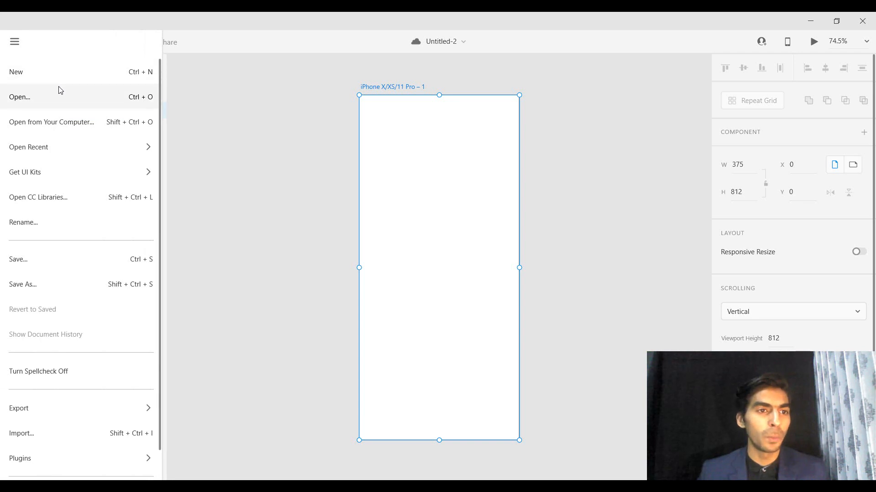
{"action": "left_click", "coordinate": [71, 145]}
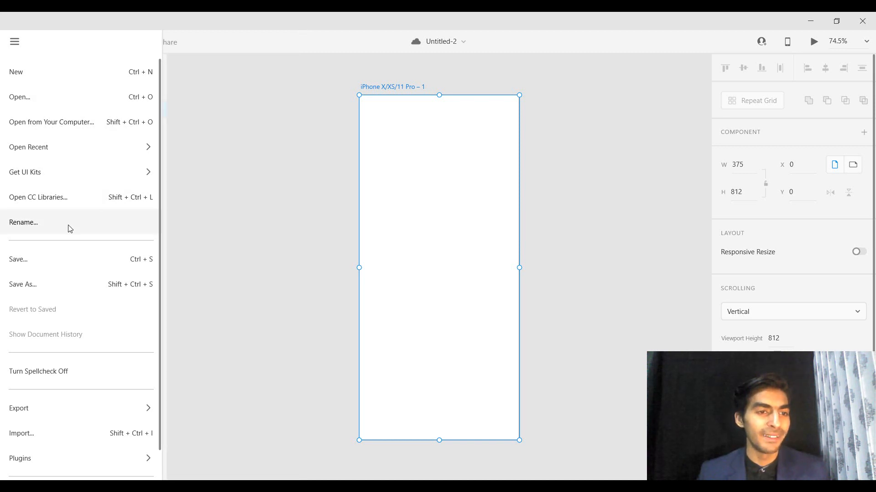
{"action": "left_click", "coordinate": [69, 228]}
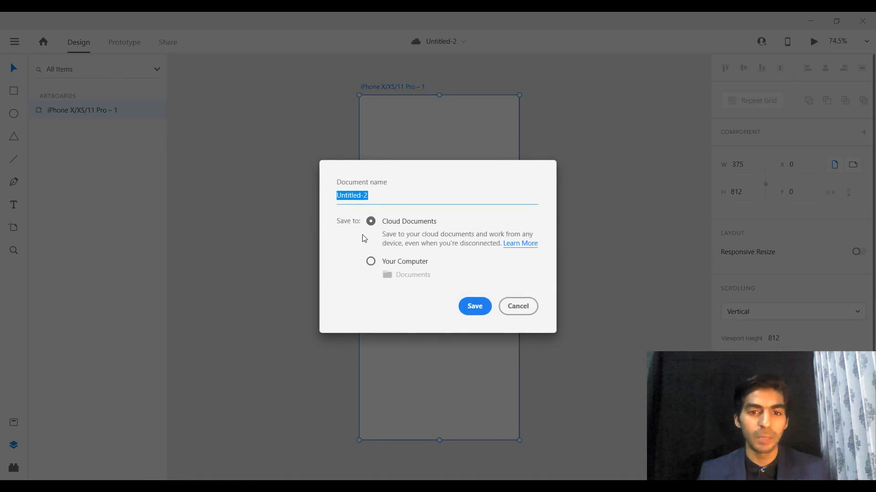
{"action": "left_click", "coordinate": [513, 314]}
- Examine the remaining file commands, including Export, Import and the Plugins submenus for Web Export and Development
{"action": "left_click", "coordinate": [14, 42]}
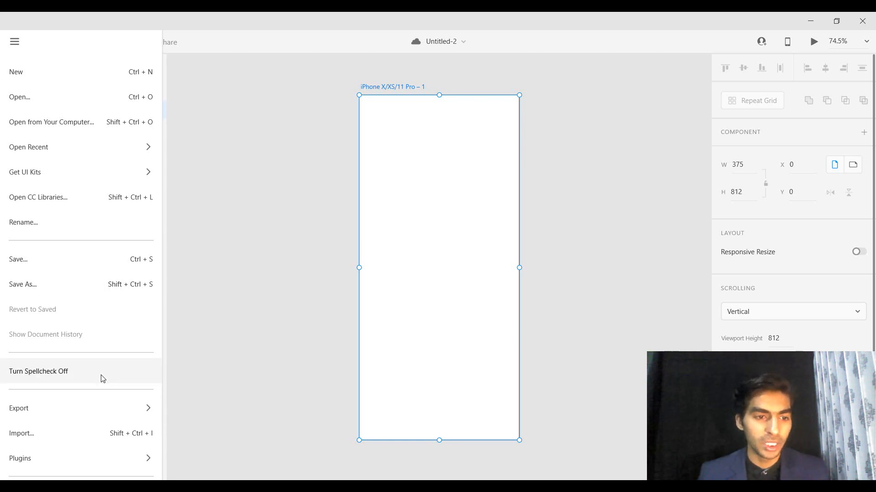
{"action": "mouse_move", "coordinate": [108, 409]}
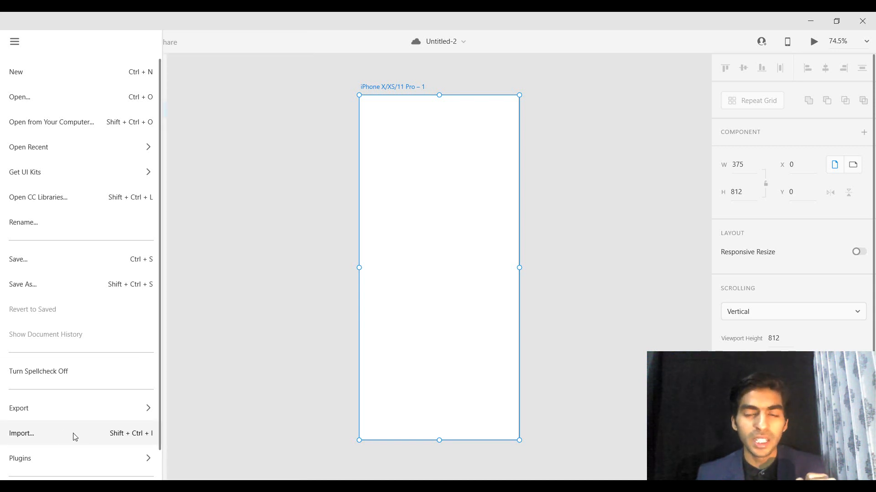
{"action": "scroll", "coordinate": [84, 440], "scroll_direction": "down", "scroll_amount": 2}
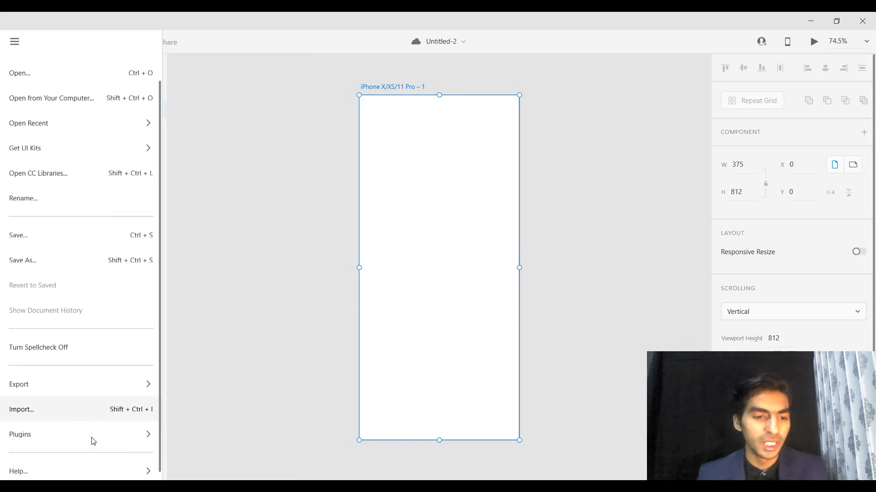
{"action": "mouse_move", "coordinate": [91, 429]}
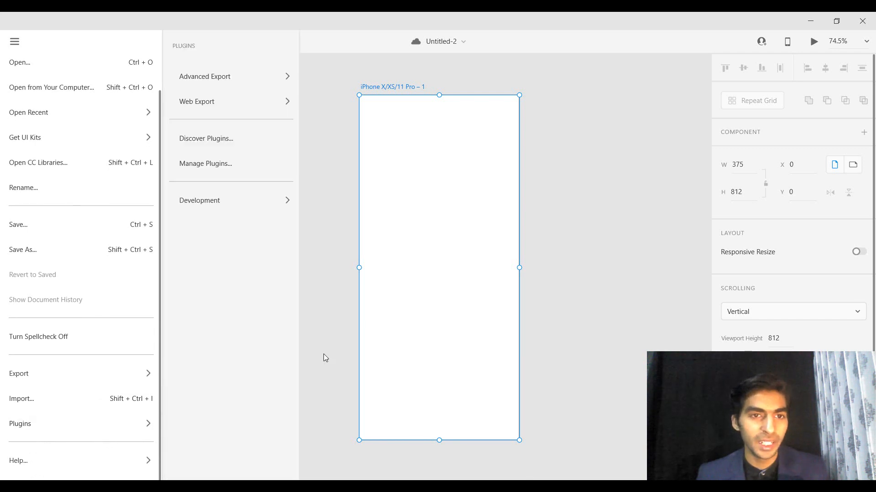
{"action": "mouse_move", "coordinate": [247, 82]}
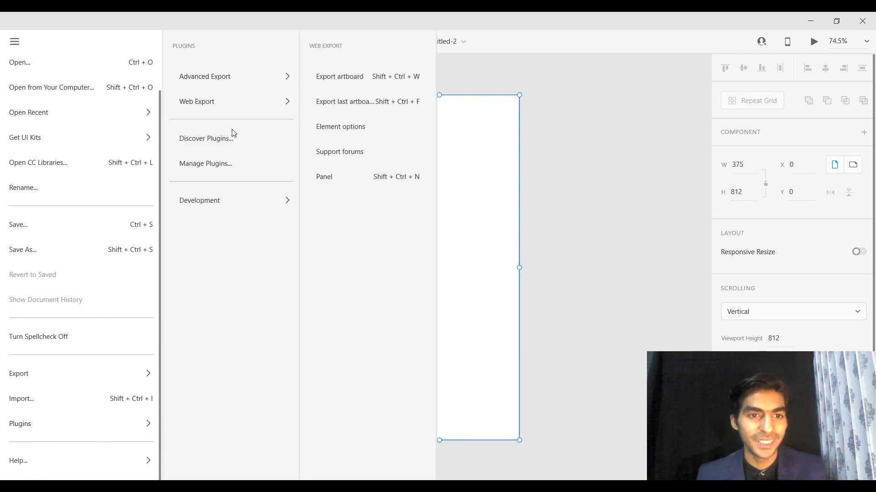
{"action": "mouse_move", "coordinate": [244, 205]}
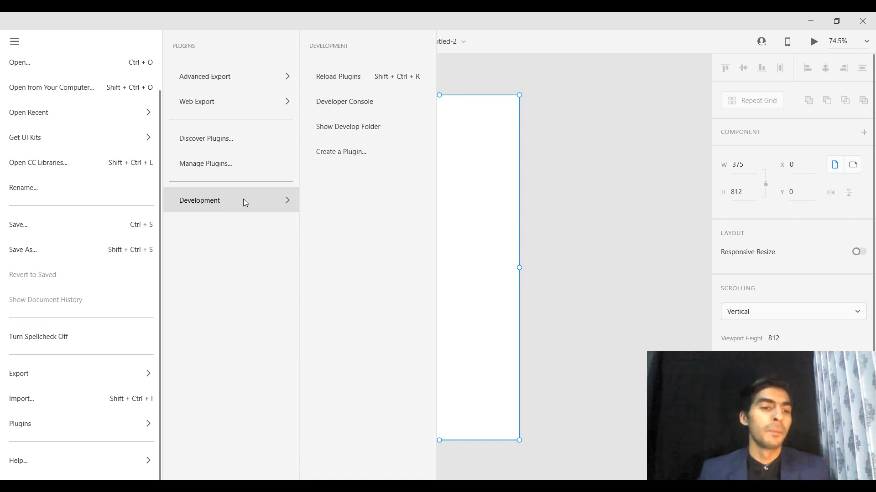
{"action": "left_click", "coordinate": [15, 43]}
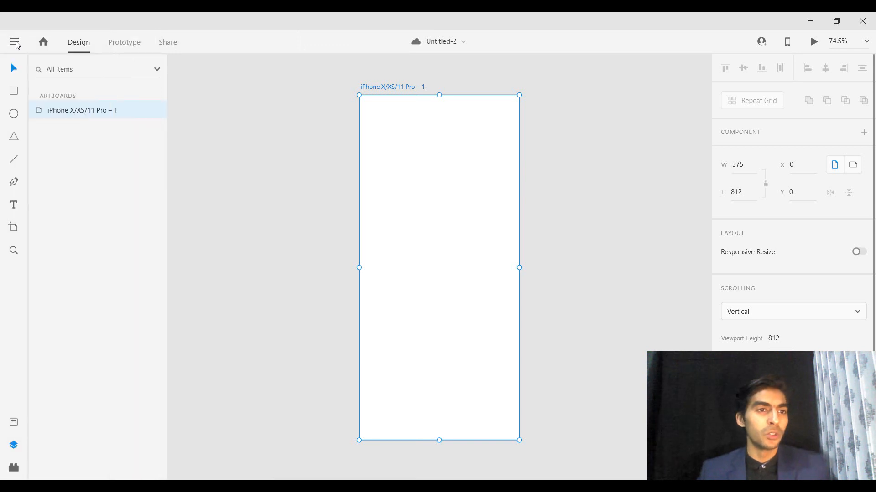
- View the Home window from the open document and close it to return to the artboard
{"action": "left_click", "coordinate": [44, 42]}
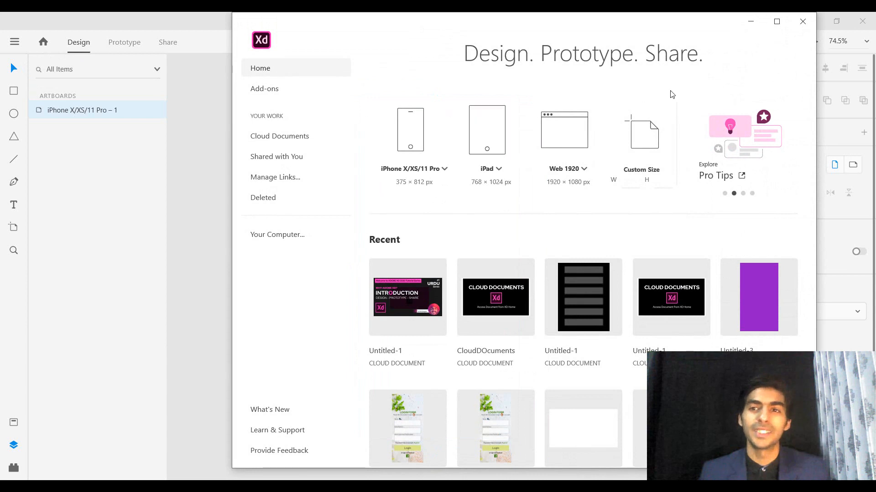
{"action": "left_click", "coordinate": [803, 21]}
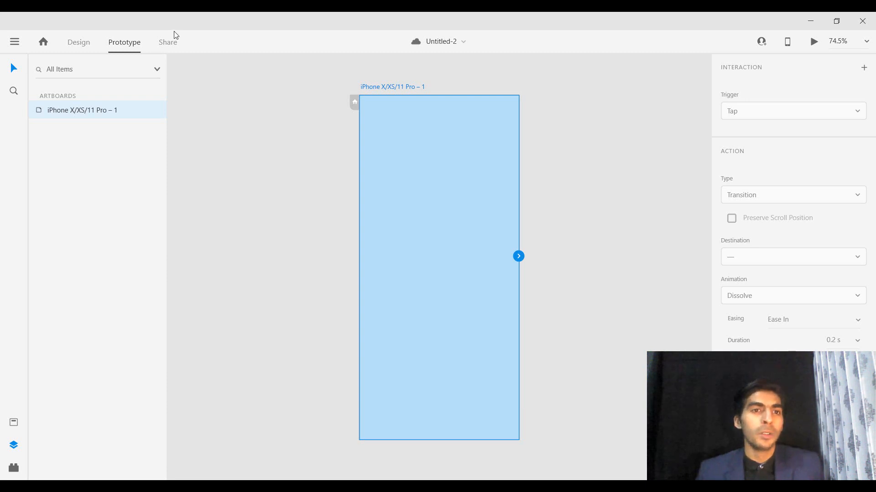
- Examine the Share workspace and the view settings offered for share links, and return to the Design workspace
{"action": "left_click", "coordinate": [168, 42]}
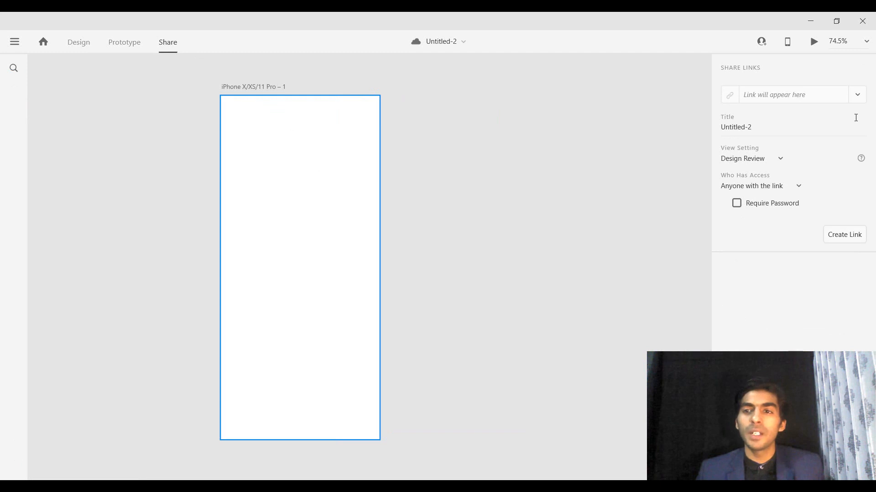
{"action": "left_click", "coordinate": [782, 160]}
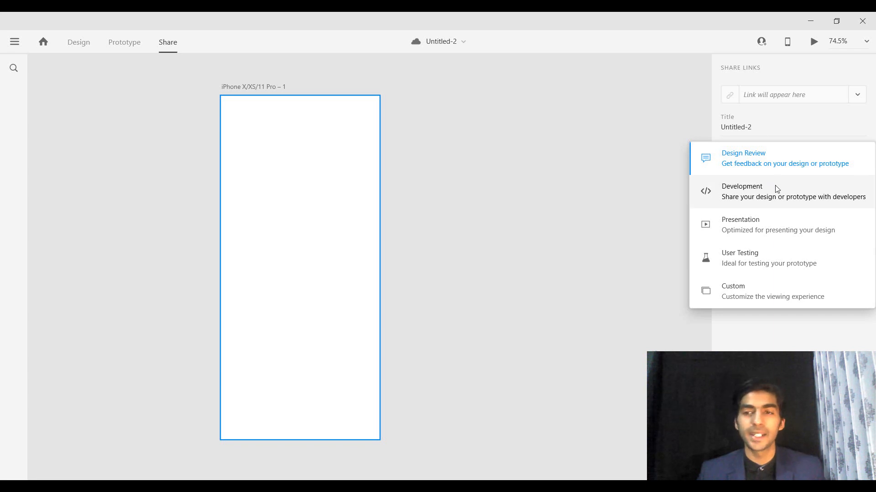
{"action": "left_click", "coordinate": [415, 48]}
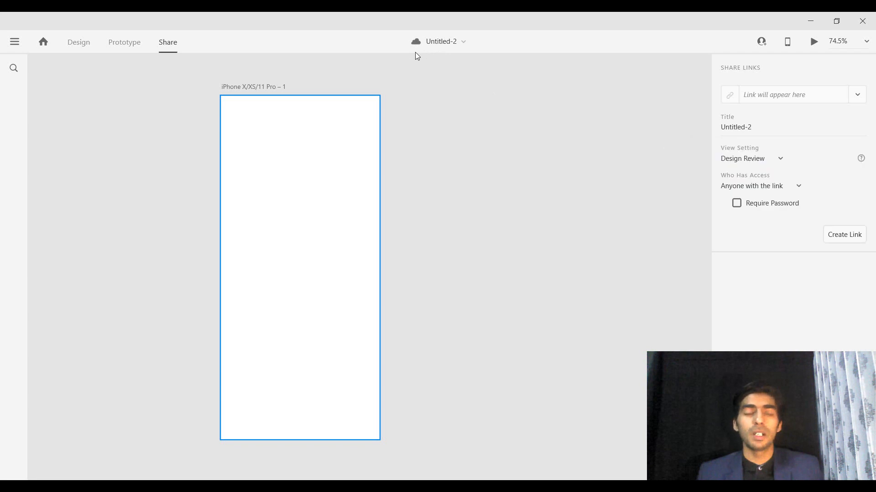
{"action": "left_click", "coordinate": [76, 47]}
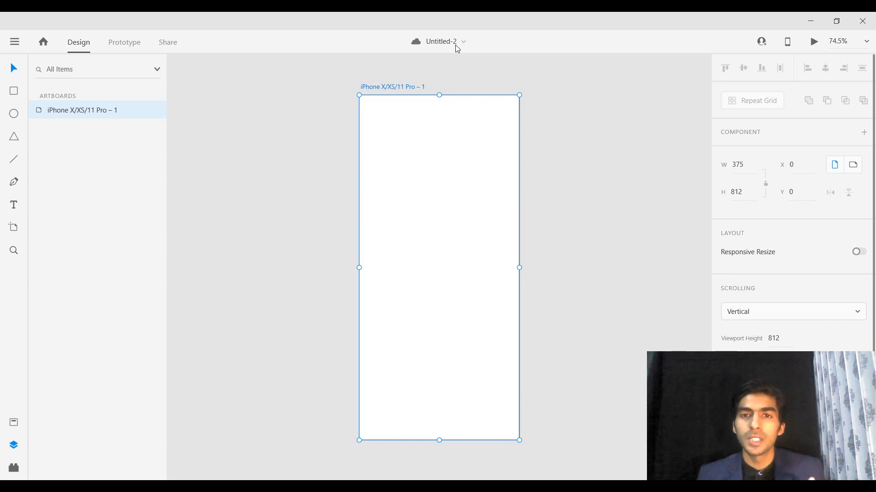
- Try to invite others to the unsaved document and cancel saving it
{"action": "left_click", "coordinate": [767, 44]}
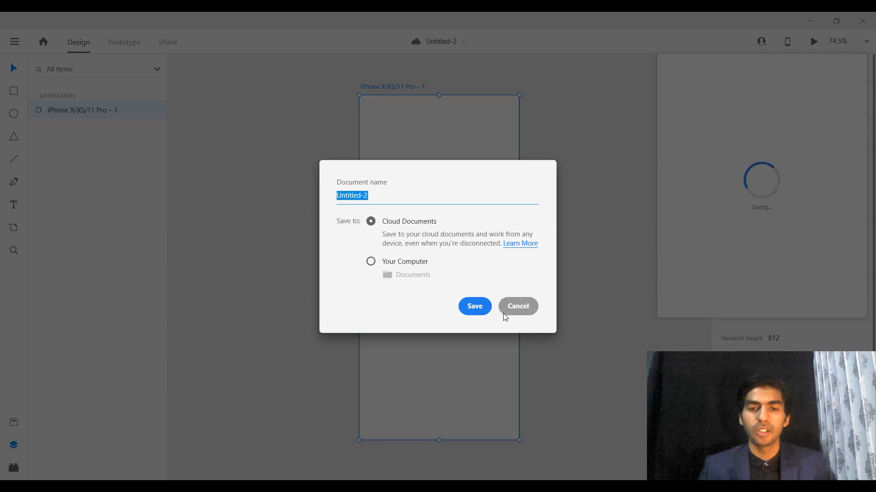
{"action": "left_click", "coordinate": [518, 310]}
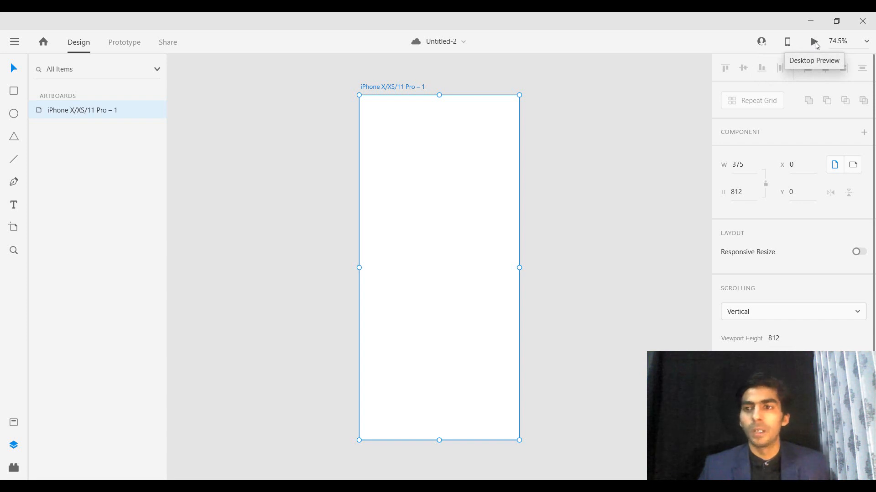
- Zoom the canvas to 300%, reduce it to 50%, and fit the whole artboard in view
{"action": "left_click", "coordinate": [866, 42]}
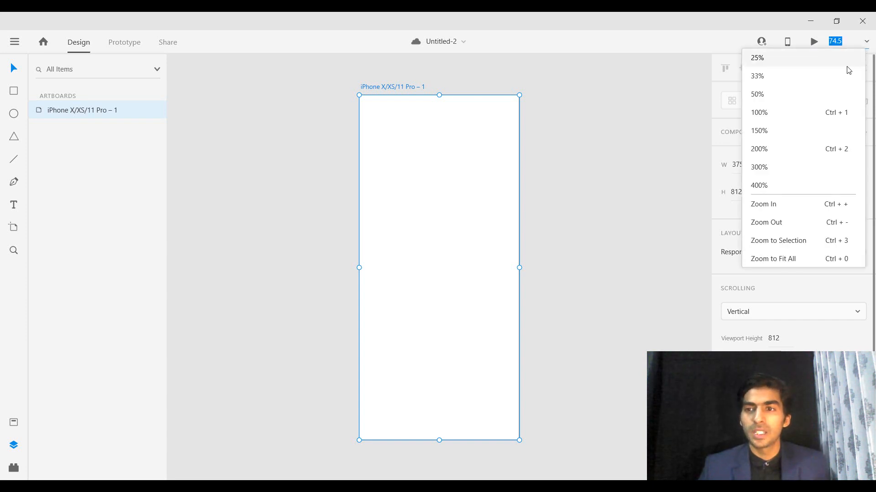
{"action": "left_click", "coordinate": [781, 166]}
{"action": "left_click", "coordinate": [866, 42]}
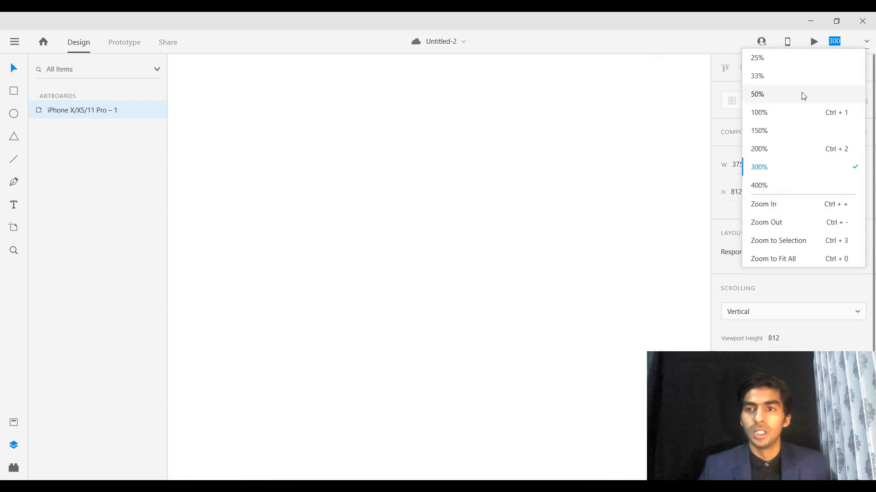
{"action": "left_click", "coordinate": [802, 93]}
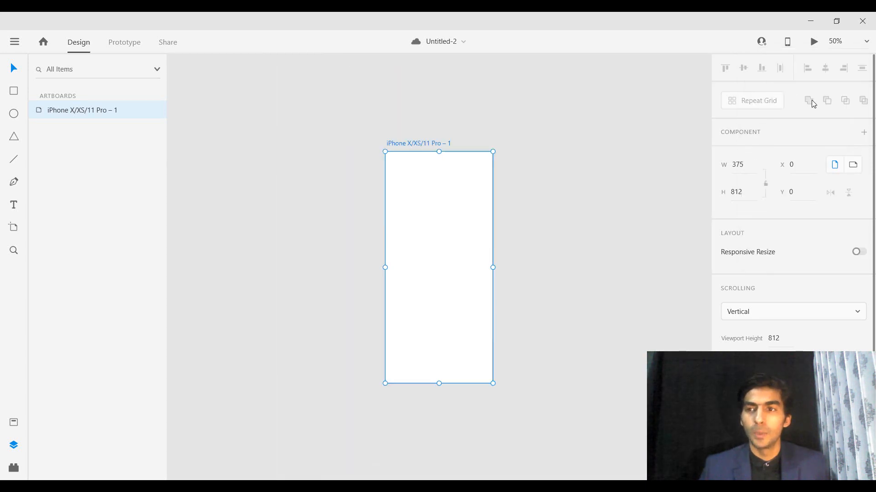
{"action": "left_click", "coordinate": [866, 43]}
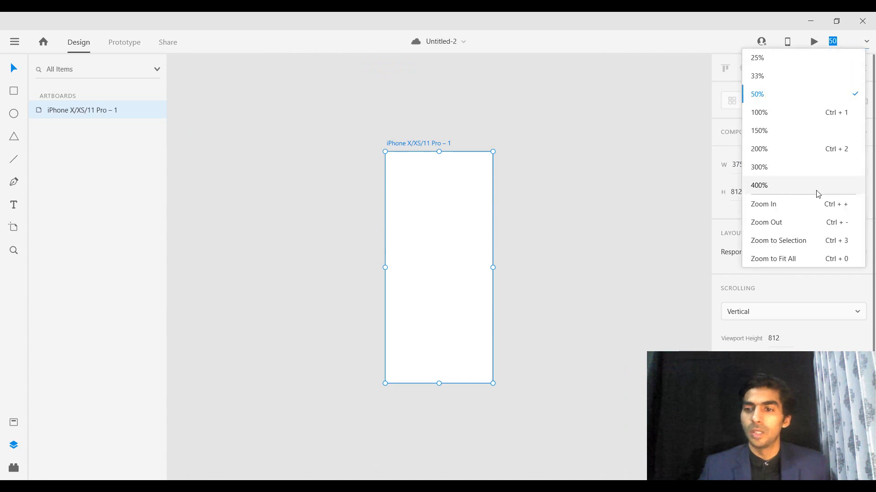
{"action": "left_click", "coordinate": [800, 259]}
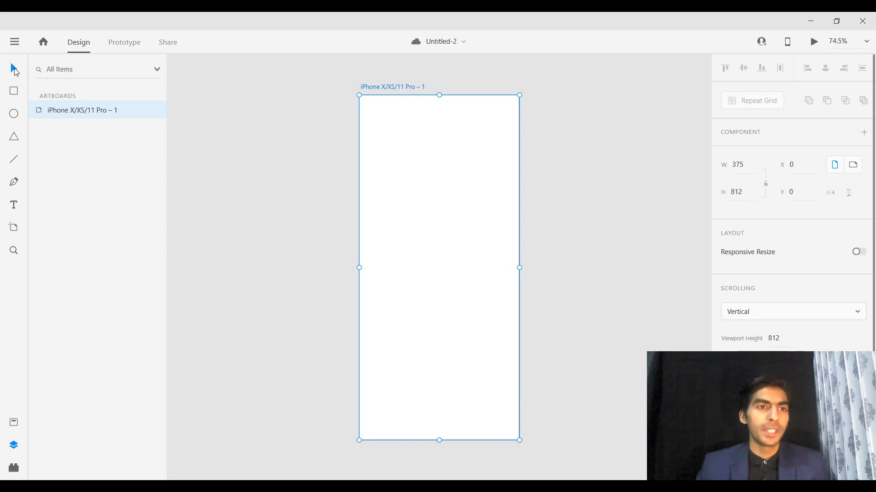
- Draw a rectangle about 325 by 67 near the artboard's upper edge and duplicate it directly below
{"action": "left_click", "coordinate": [15, 93]}
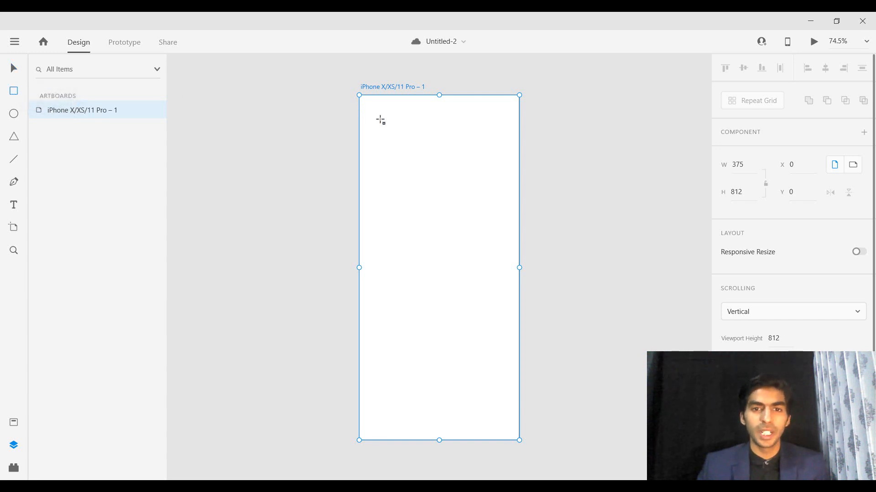
{"action": "mouse_move", "coordinate": [370, 108]}
{"action": "left_mouse_down"}
{"action": "mouse_move", "coordinate": [475, 157]}
{"action": "mouse_move", "coordinate": [488, 158]}
{"action": "mouse_move", "coordinate": [508, 137]}
{"action": "left_mouse_up"}
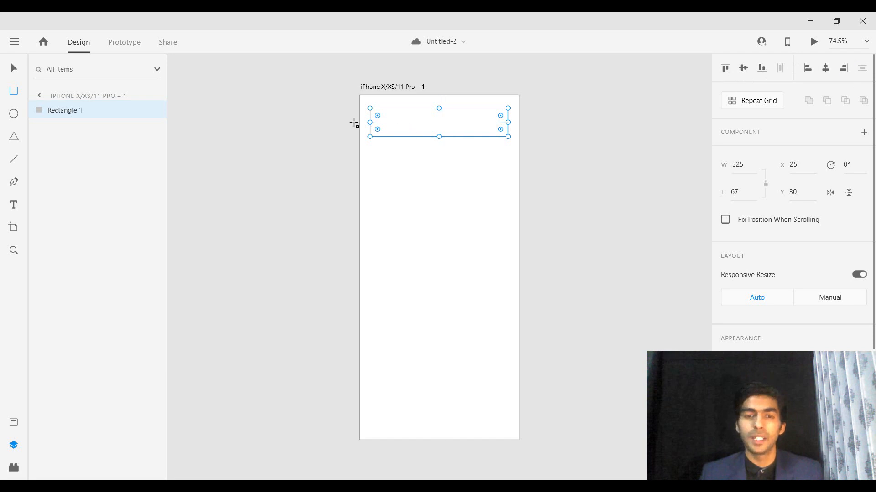
{"action": "left_click", "coordinate": [16, 69]}
{"action": "left_click_drag", "start_coordinate": [447, 133], "coordinate": [447, 183]}
{"action": "left_click", "coordinate": [481, 133], "text": "shift"}
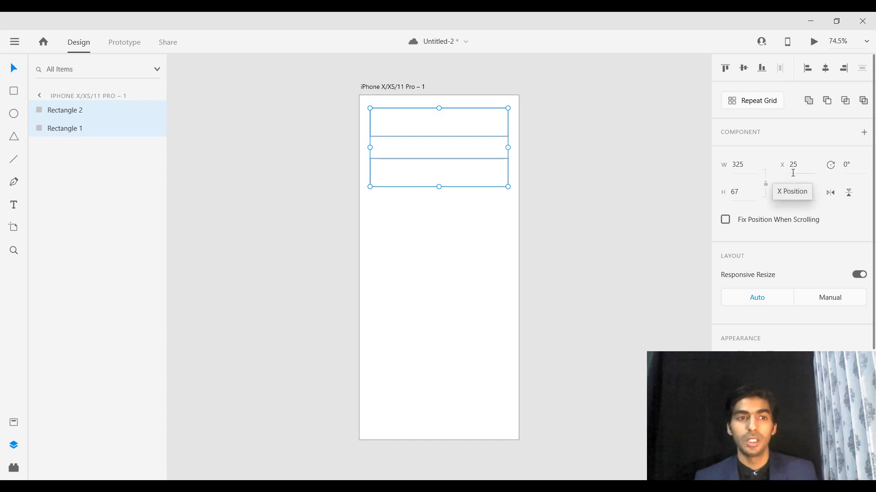
{"action": "left_click", "coordinate": [291, 156]}
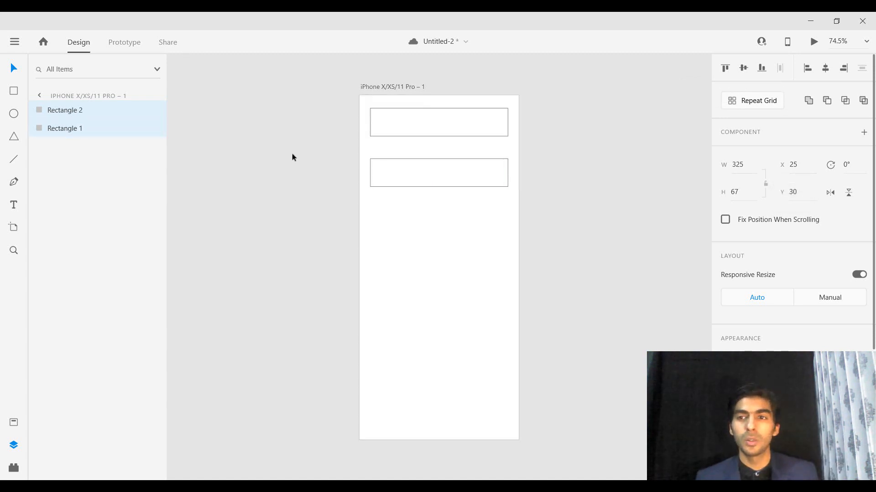
- Save the document with the upper rectangle selected and turn that rectangle into a component
{"action": "left_click", "coordinate": [470, 135]}
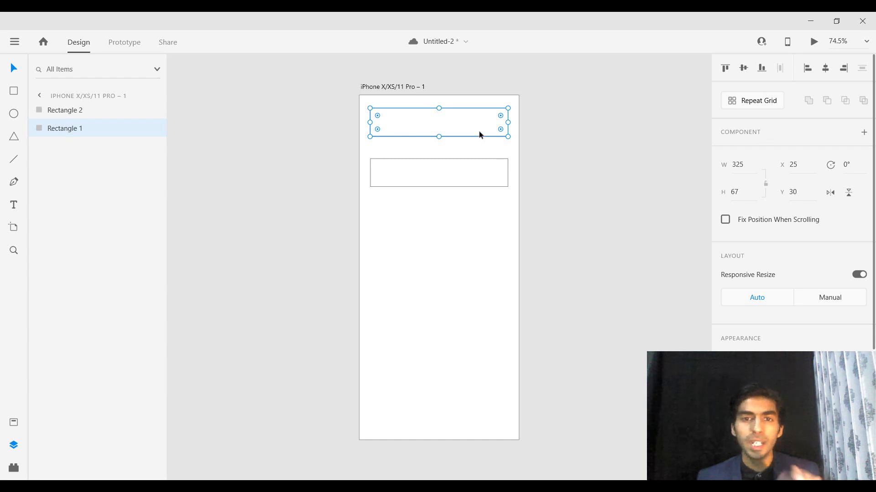
{"action": "key", "text": "ctrl+s"}
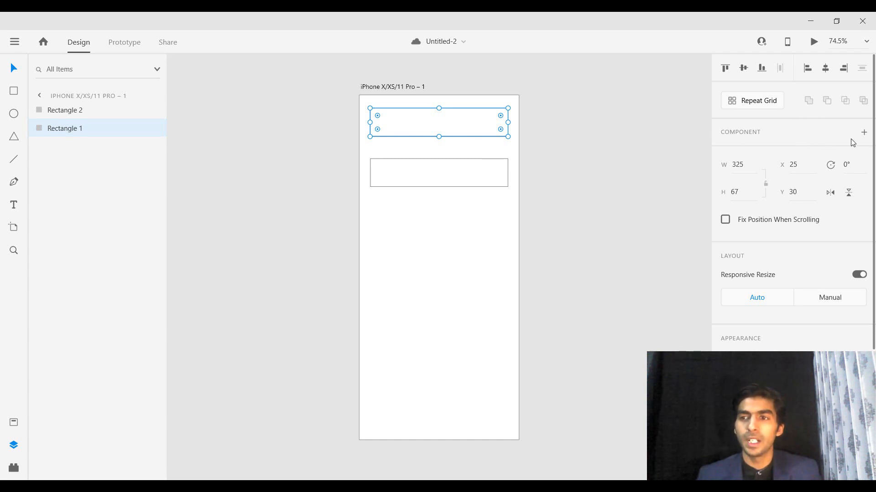
{"action": "left_click", "coordinate": [863, 132]}
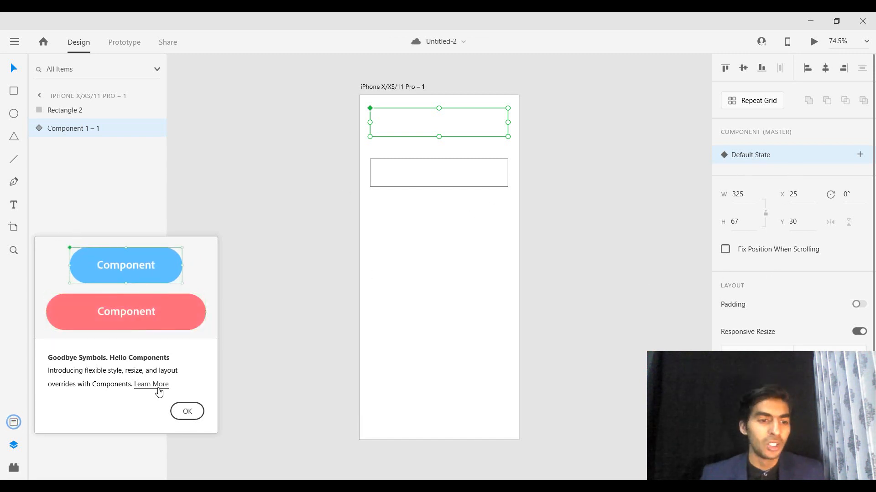
- View the component in the document assets, dismiss the components introduction, and return to the layers list
{"action": "left_click", "coordinate": [14, 423]}
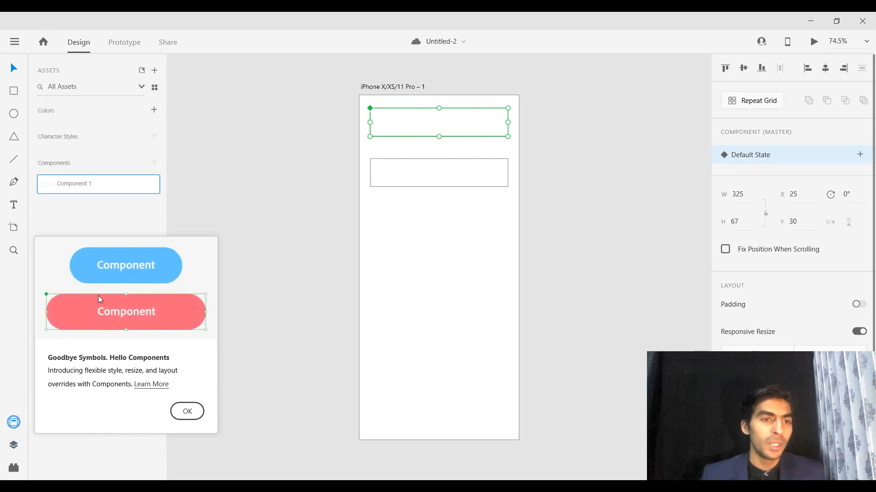
{"action": "left_click", "coordinate": [187, 411]}
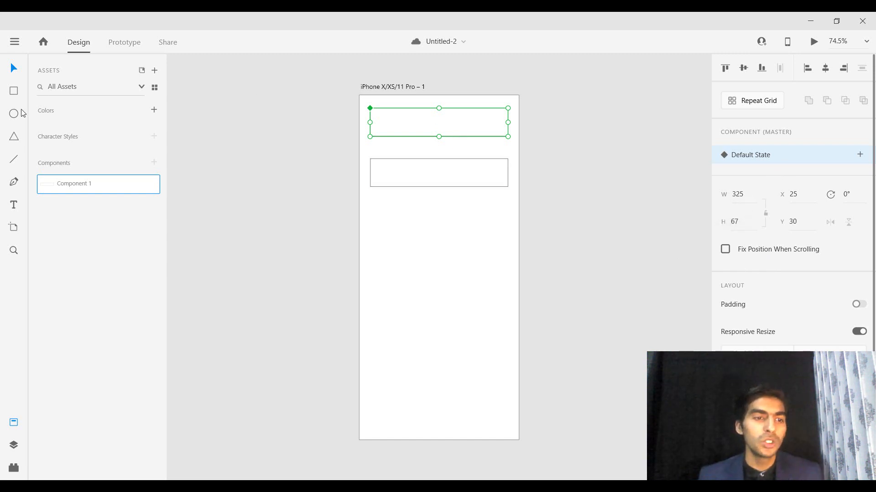
{"action": "left_click", "coordinate": [14, 446]}
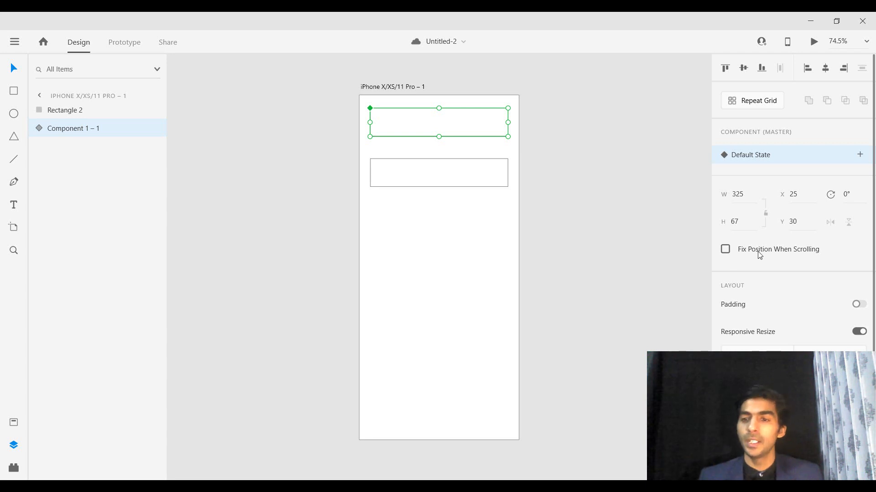
- Enable padding for the component and switch between uniform and per-edge padding, choosing separate values for each edge
{"action": "scroll", "coordinate": [770, 277], "scroll_direction": "down", "scroll_amount": 2}
{"action": "left_click", "coordinate": [858, 241]}
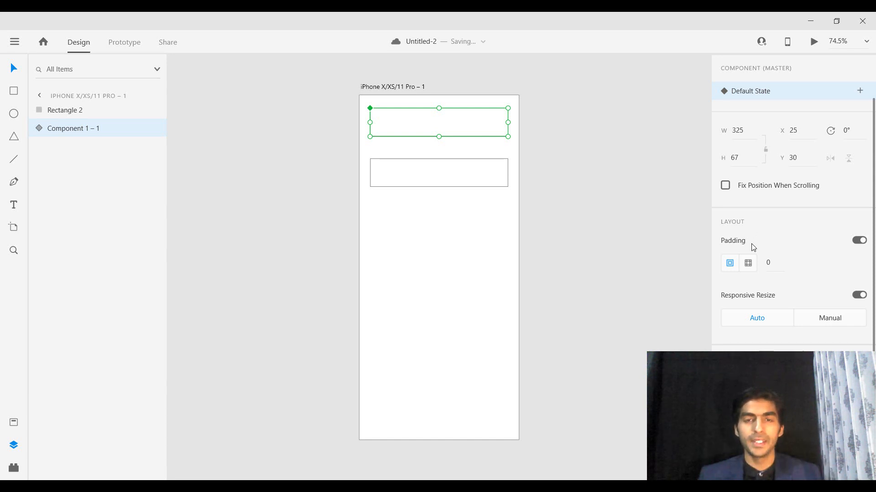
{"action": "left_click", "coordinate": [749, 264]}
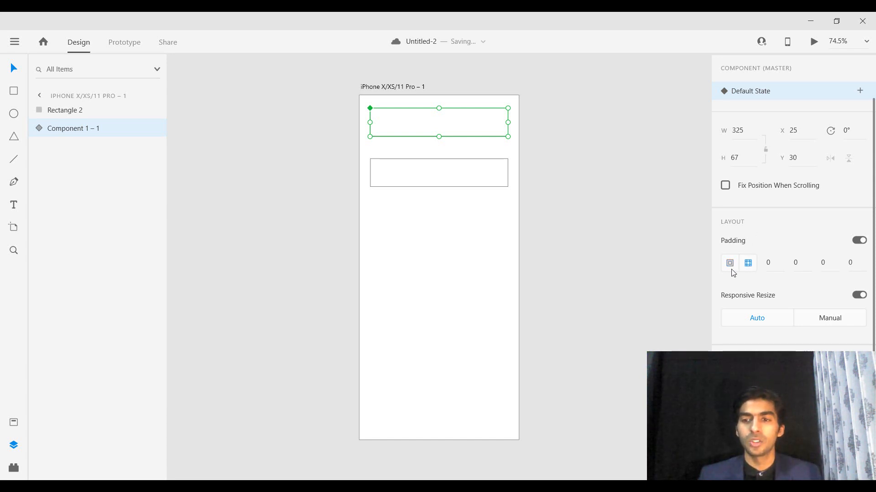
{"action": "left_click", "coordinate": [729, 263]}
{"action": "scroll", "coordinate": [738, 270], "scroll_direction": "down", "scroll_amount": 3}
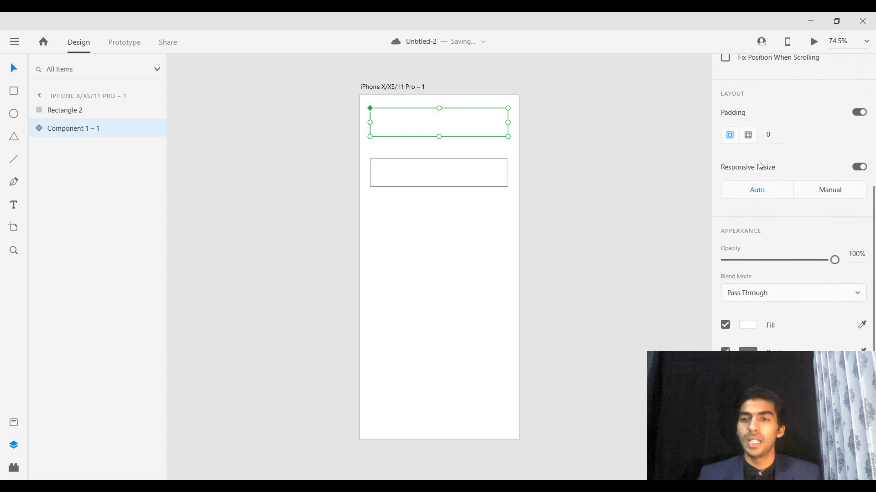
{"action": "left_click", "coordinate": [750, 138]}
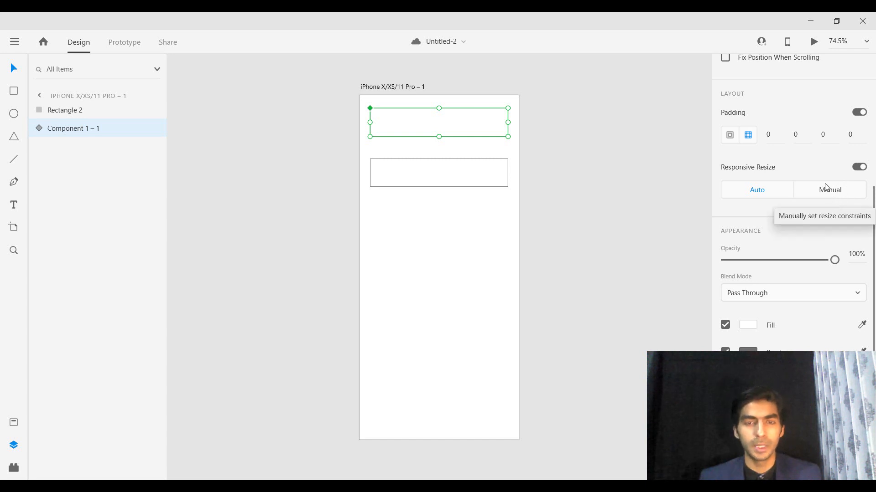
- Try the component's opacity control, leaving it at 100%, and set the blend mode to Darken
{"action": "scroll", "coordinate": [777, 258], "scroll_direction": "down", "scroll_amount": 2}
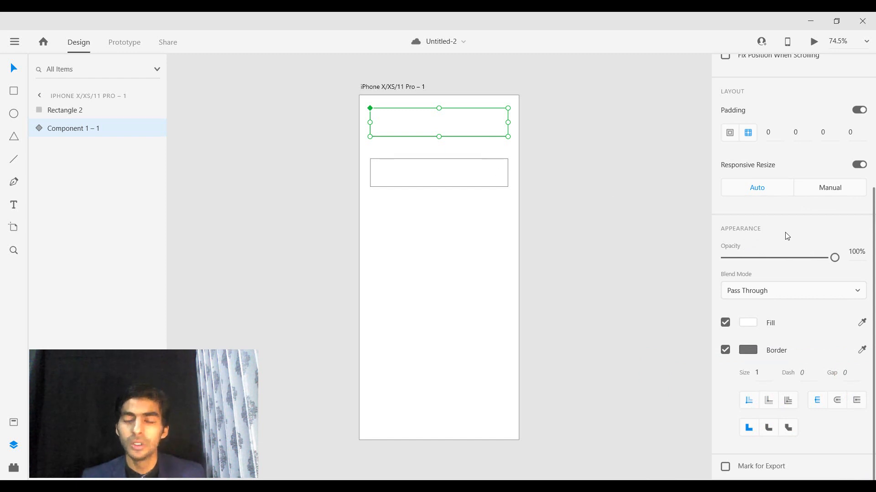
{"action": "left_click_drag", "start_coordinate": [833, 260], "coordinate": [872, 301]}
{"action": "left_click", "coordinate": [829, 298]}
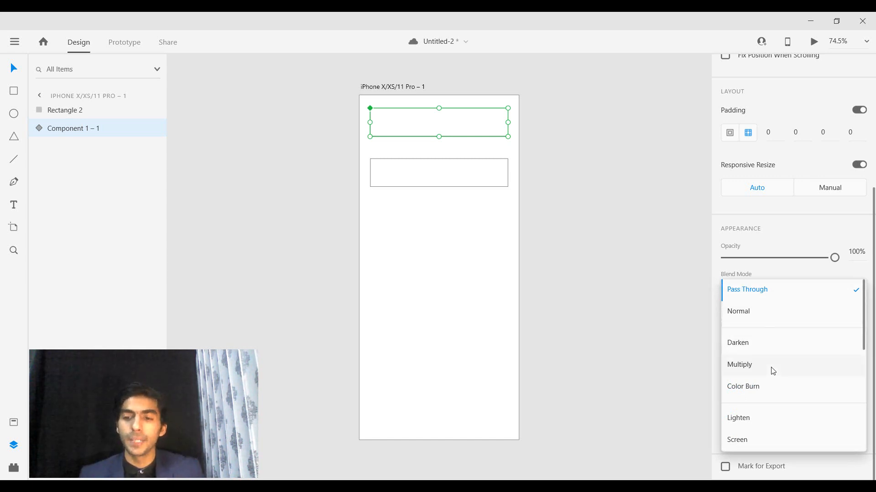
{"action": "left_click", "coordinate": [688, 359]}
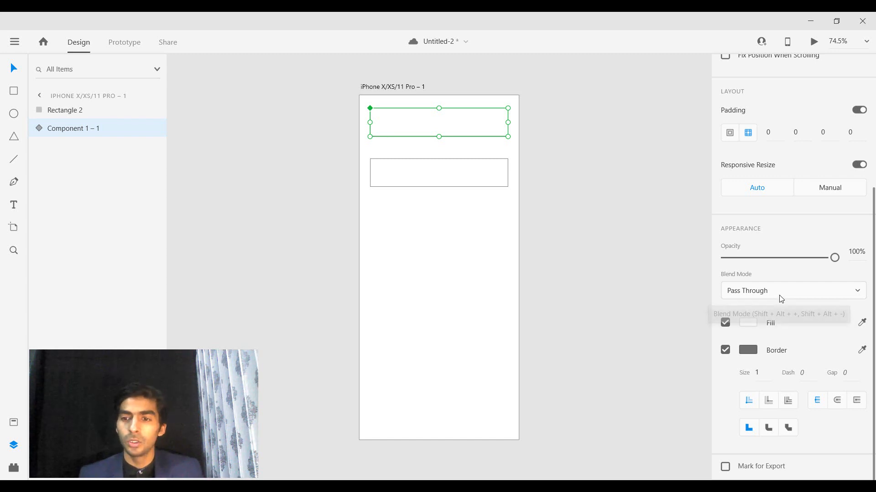
{"action": "left_click", "coordinate": [696, 306]}
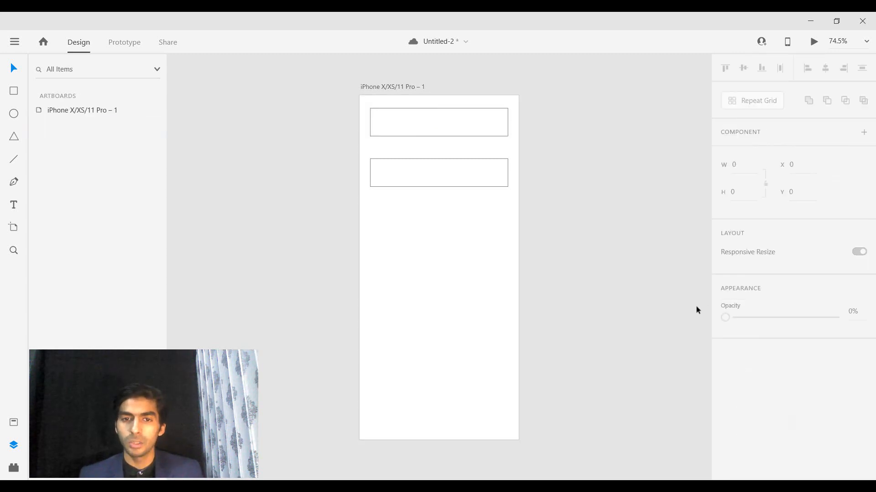
{"action": "left_click", "coordinate": [451, 117]}
{"action": "scroll", "coordinate": [799, 334], "scroll_direction": "down", "scroll_amount": 4}
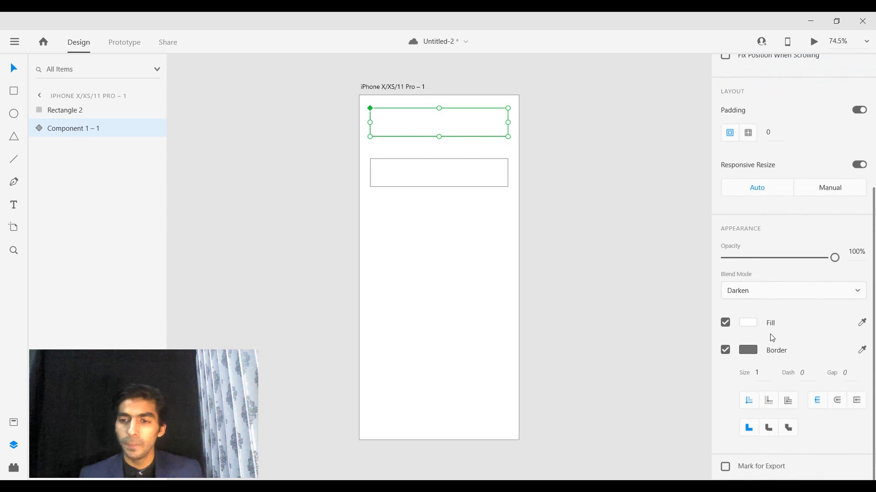
- Toggle the component's fill off and on, and change its fill colour to red
{"action": "left_click", "coordinate": [725, 323]}
{"action": "left_click", "coordinate": [725, 323]}
{"action": "left_click", "coordinate": [749, 324]}
{"action": "left_click", "coordinate": [658, 290]}
{"action": "left_click", "coordinate": [659, 255]}
{"action": "left_click", "coordinate": [669, 163]}
{"action": "left_click", "coordinate": [451, 130]}
{"action": "key", "text": "ctrl+k"}
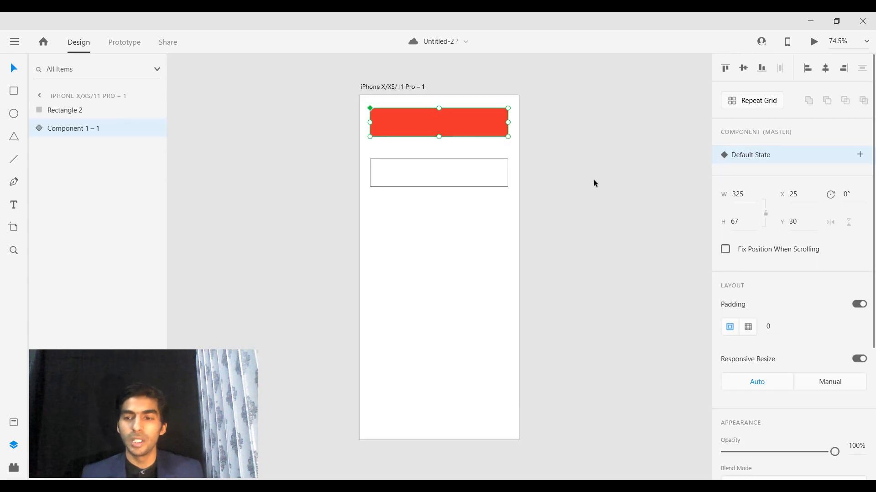
- Sample white from the lower rectangle with the eyedropper as the component's fill colour
{"action": "scroll", "coordinate": [789, 360], "scroll_direction": "down", "scroll_amount": 5}
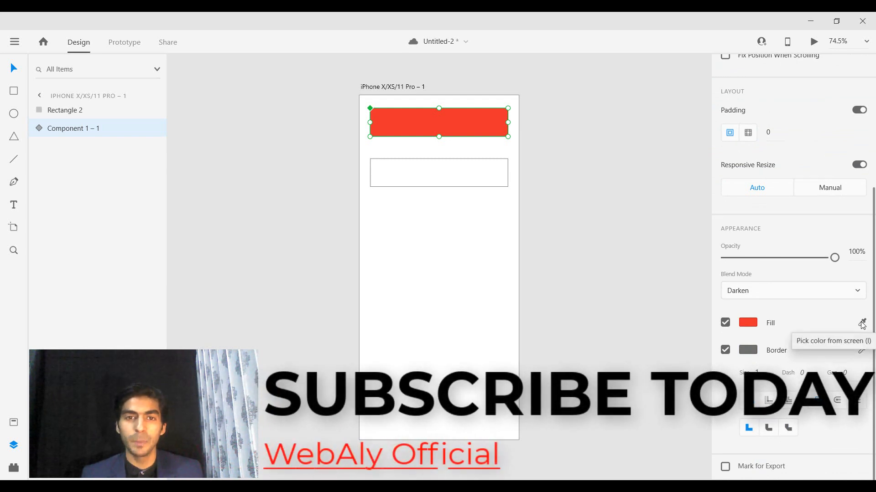
{"action": "left_click", "coordinate": [862, 324]}
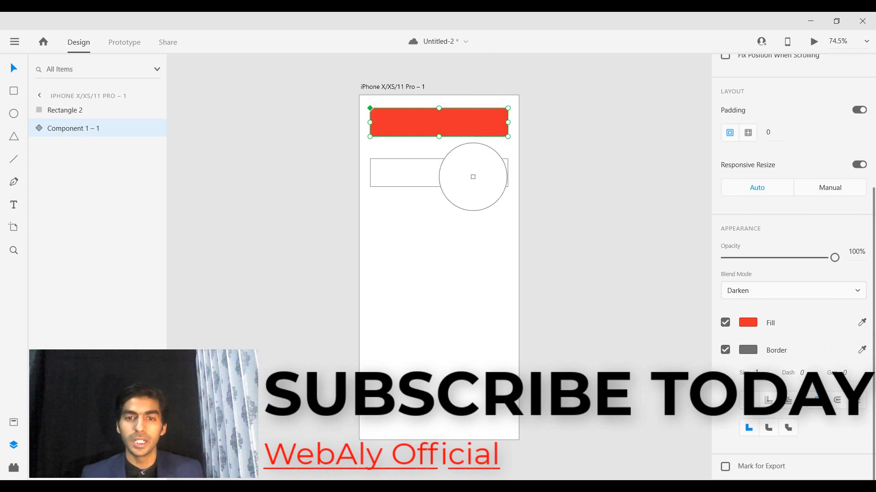
{"action": "left_click", "coordinate": [473, 176]}
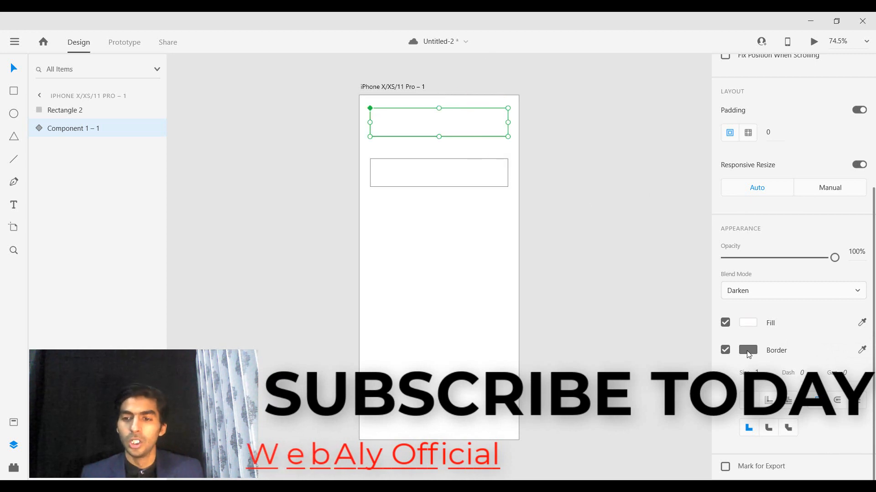
- Toggle the component's border off and on, and change its border colour to red
{"action": "left_click", "coordinate": [728, 349]}
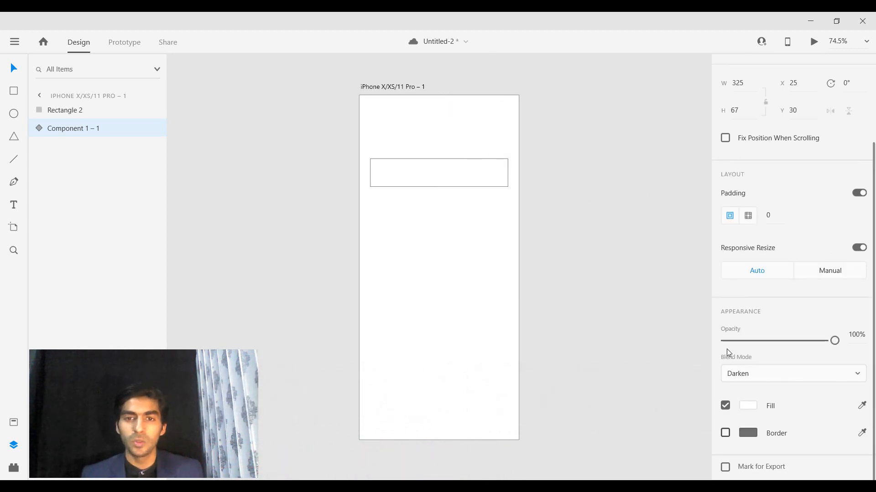
{"action": "left_click", "coordinate": [725, 432]}
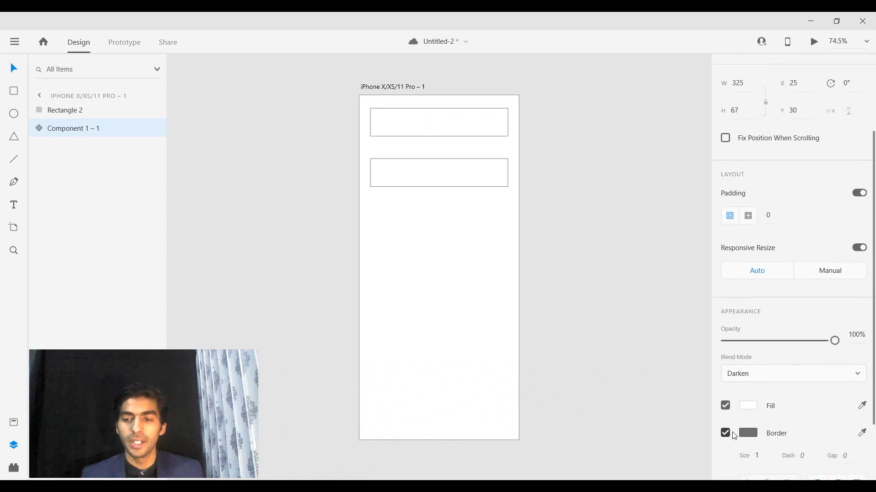
{"action": "scroll", "coordinate": [743, 430], "scroll_direction": "down", "scroll_amount": 3}
{"action": "left_click", "coordinate": [748, 350]}
{"action": "left_click", "coordinate": [670, 316]}
{"action": "left_click", "coordinate": [674, 223]}
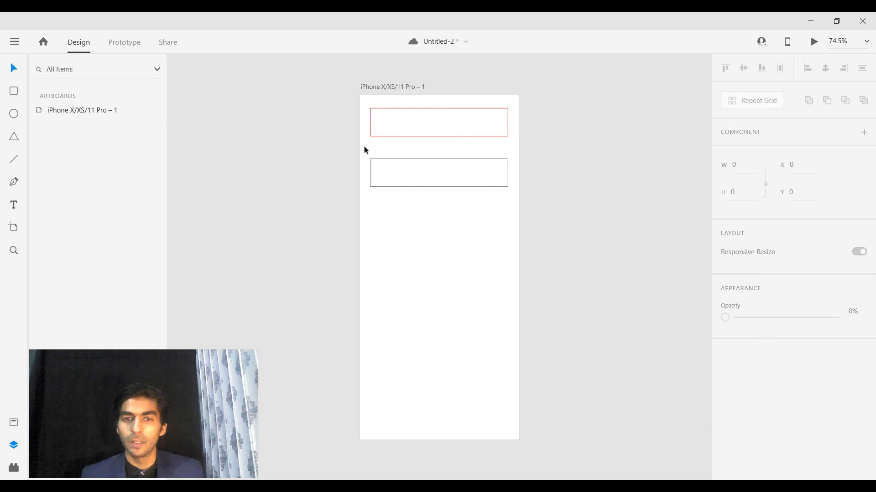
- Mark the upper component for export and clear the export mark again from the layers list
{"action": "left_click", "coordinate": [399, 137]}
{"action": "scroll", "coordinate": [739, 381], "scroll_direction": "down", "scroll_amount": 5}
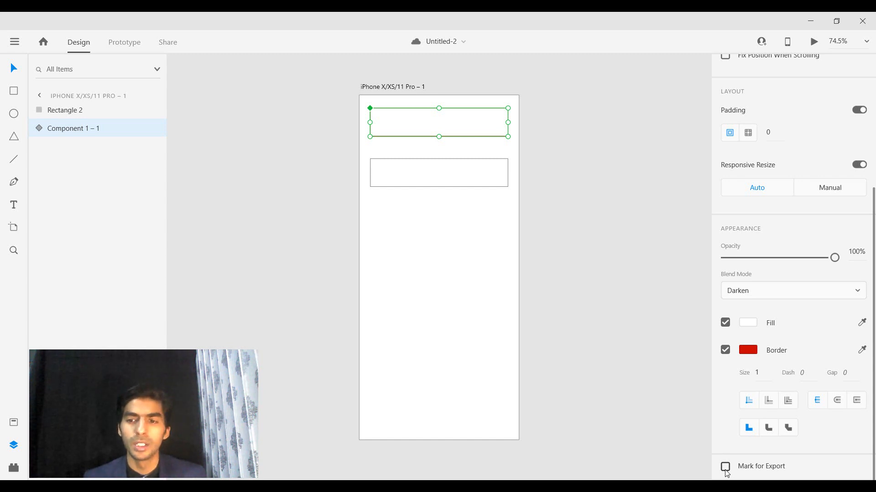
{"action": "left_click", "coordinate": [725, 468]}
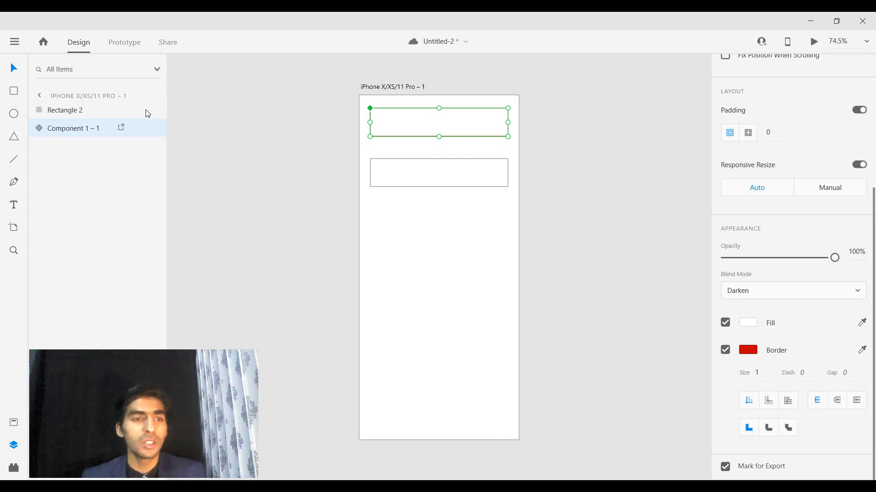
{"action": "left_click", "coordinate": [121, 128]}
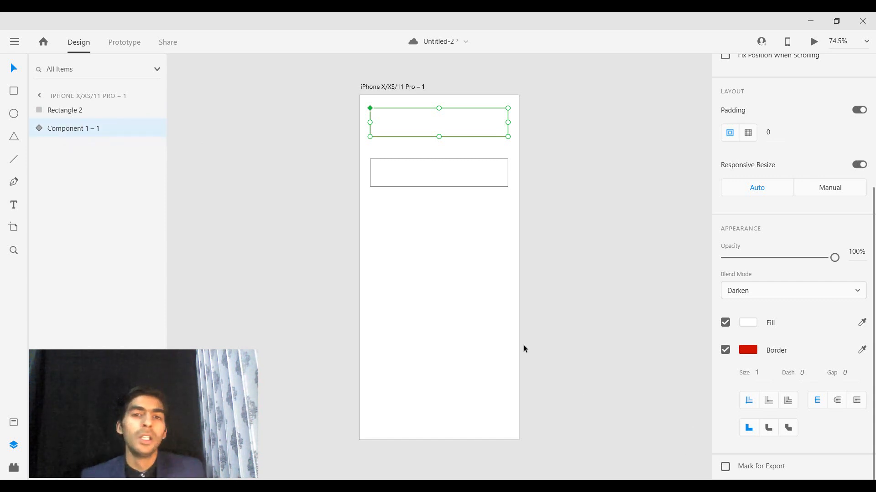
- Select the rectangle together with the component, look at the application's export options, and deselect both shapes
{"action": "left_click", "coordinate": [96, 114], "text": "shift"}
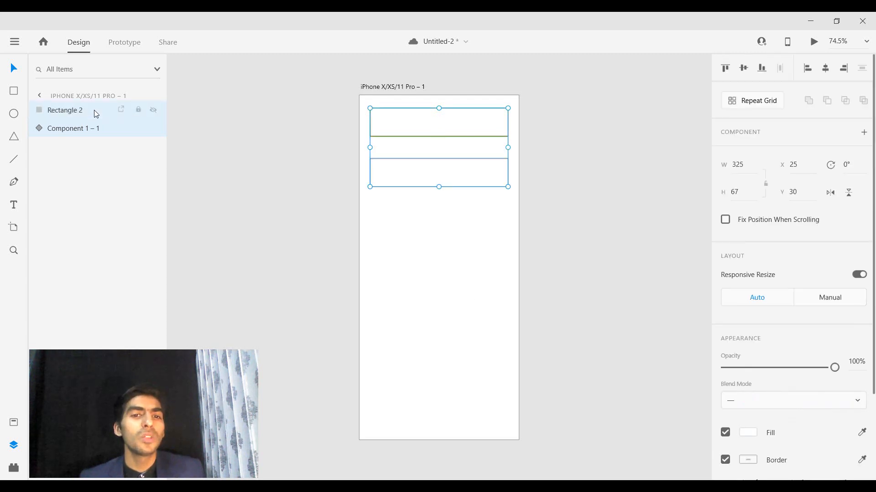
{"action": "left_click", "coordinate": [13, 45]}
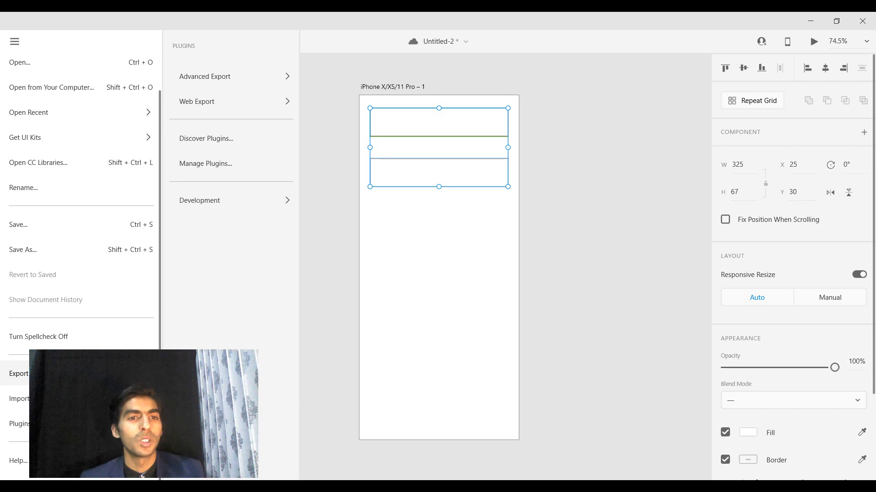
{"action": "mouse_move", "coordinate": [18, 373]}
{"action": "left_click", "coordinate": [580, 134]}
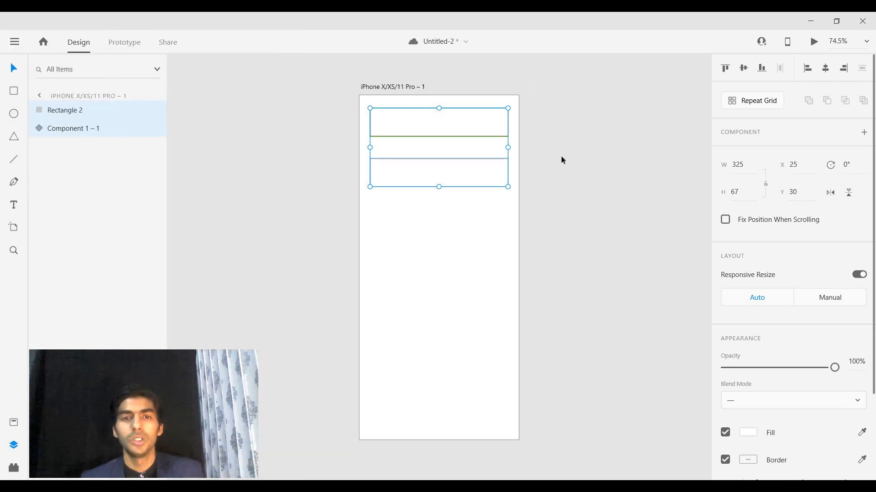
{"action": "left_click", "coordinate": [270, 210]}
- Draw an ellipse below the lower rectangle and constrain it to a circle about 203 by 203 in size
{"action": "left_click", "coordinate": [14, 94]}
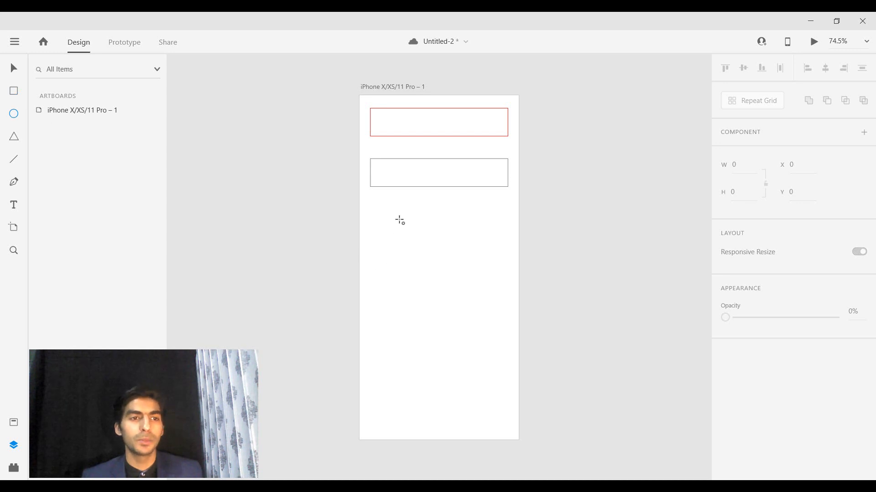
{"action": "left_click_drag", "start_coordinate": [395, 218], "coordinate": [480, 249]}
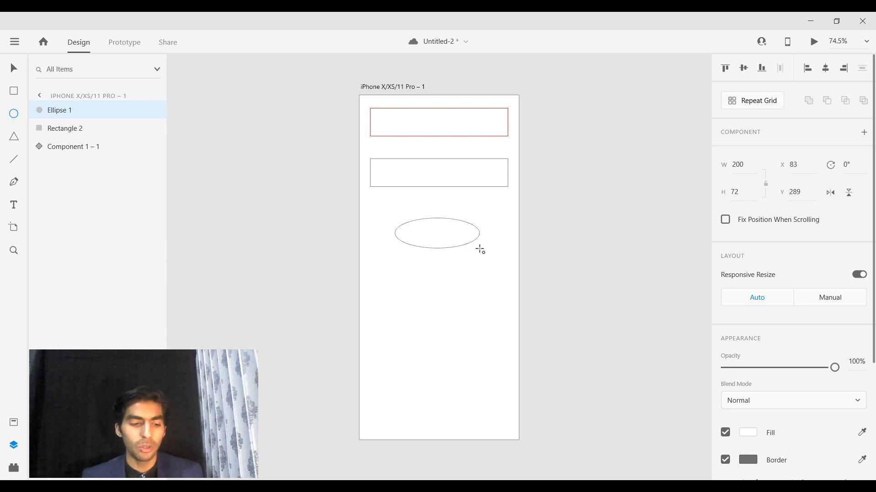
{"action": "key", "text": "shift"}
{"action": "mouse_move", "coordinate": [480, 250]}
{"action": "left_mouse_down"}
{"action": "mouse_move", "coordinate": [418, 240]}
{"action": "mouse_move", "coordinate": [507, 348]}
{"action": "mouse_move", "coordinate": [331, 126]}
{"action": "mouse_move", "coordinate": [442, 283]}
{"action": "mouse_move", "coordinate": [463, 259]}
{"action": "mouse_move", "coordinate": [474, 289]}
{"action": "mouse_move", "coordinate": [471, 239]}
{"action": "mouse_move", "coordinate": [490, 212]}
{"action": "mouse_move", "coordinate": [480, 337]}
{"action": "left_mouse_up"}
{"action": "key", "text": "shift"}
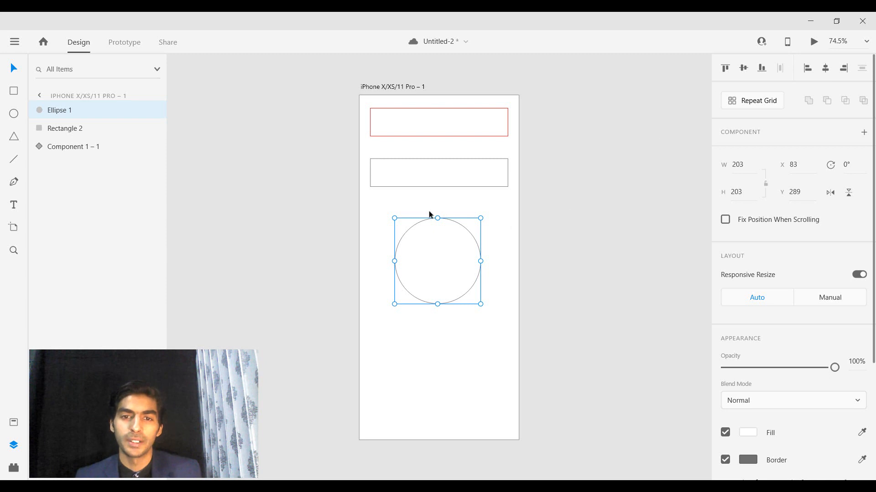
- Compare the appearance options of the circle, the upper component and the lower rectangle
{"action": "scroll", "coordinate": [799, 293], "scroll_direction": "down", "scroll_amount": 5}
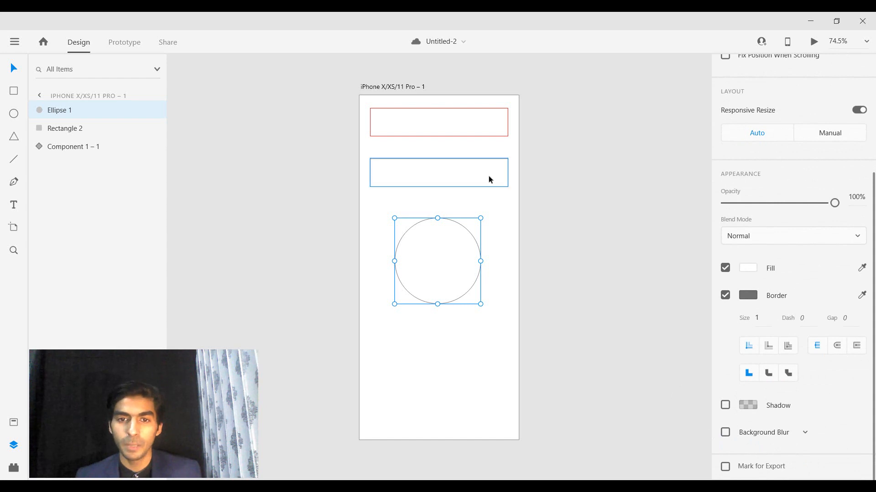
{"action": "left_click", "coordinate": [493, 132]}
{"action": "scroll", "coordinate": [801, 360], "scroll_direction": "down", "scroll_amount": 1}
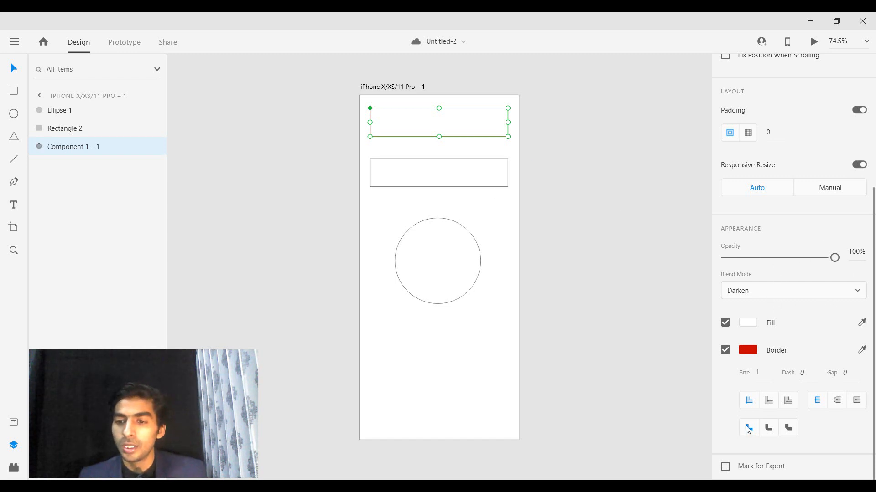
{"action": "left_click", "coordinate": [433, 185]}
- Give the circle a shadow and a background blur with 51% blur opacity
{"action": "left_click", "coordinate": [449, 255]}
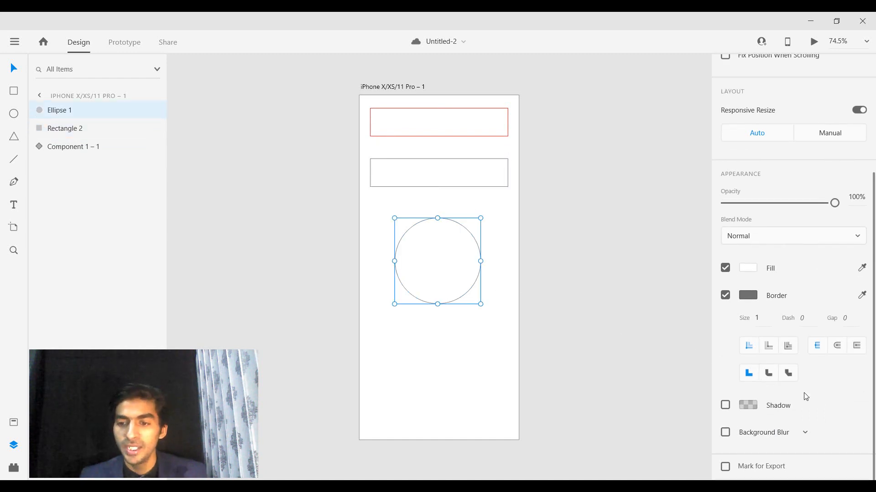
{"action": "left_click", "coordinate": [725, 405]}
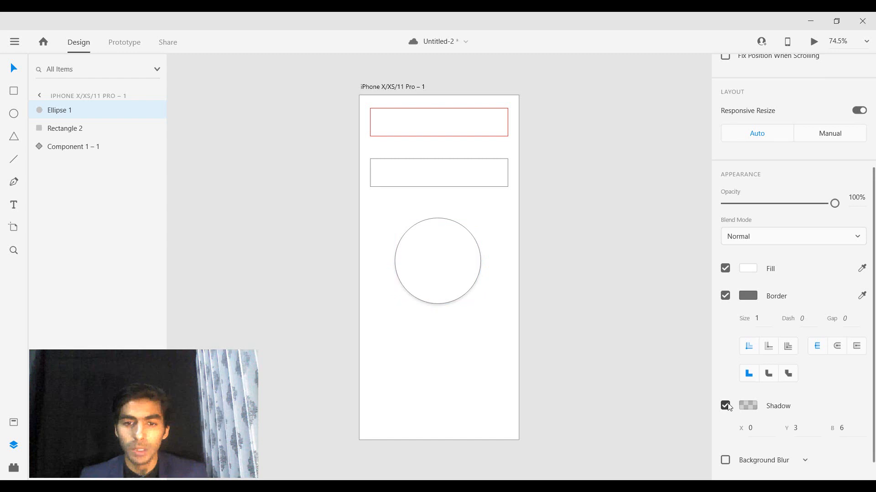
{"action": "left_click", "coordinate": [725, 461]}
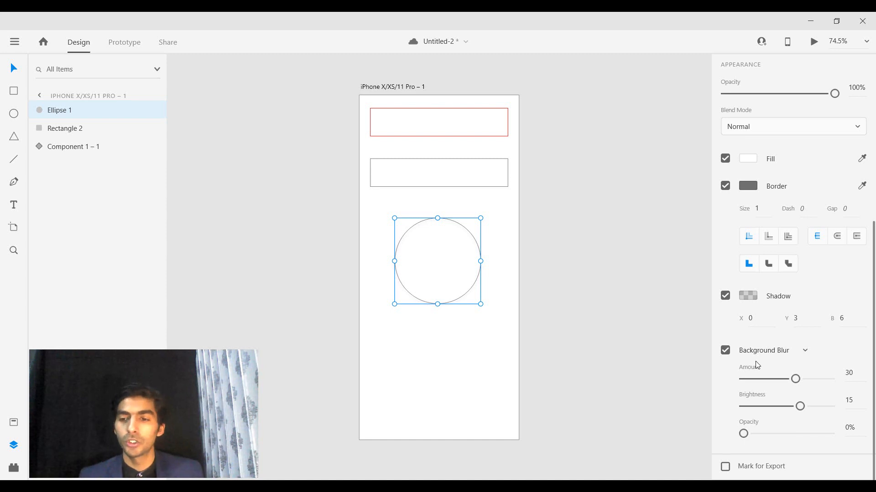
{"action": "left_click_drag", "start_coordinate": [744, 434], "coordinate": [793, 453]}
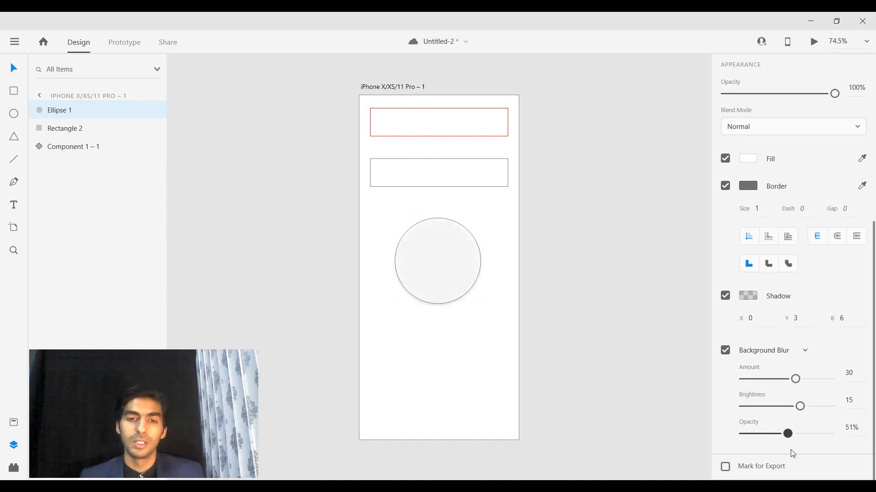
{"action": "left_click", "coordinate": [524, 350]}
{"action": "left_click", "coordinate": [460, 292]}
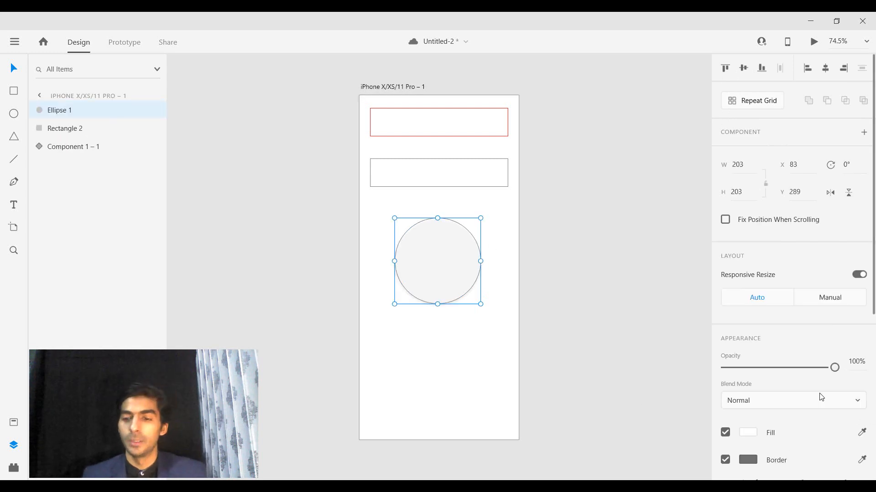
{"action": "scroll", "coordinate": [828, 397], "scroll_direction": "down", "scroll_amount": 5}
{"action": "scroll", "coordinate": [780, 408], "scroll_direction": "up", "scroll_amount": 5}
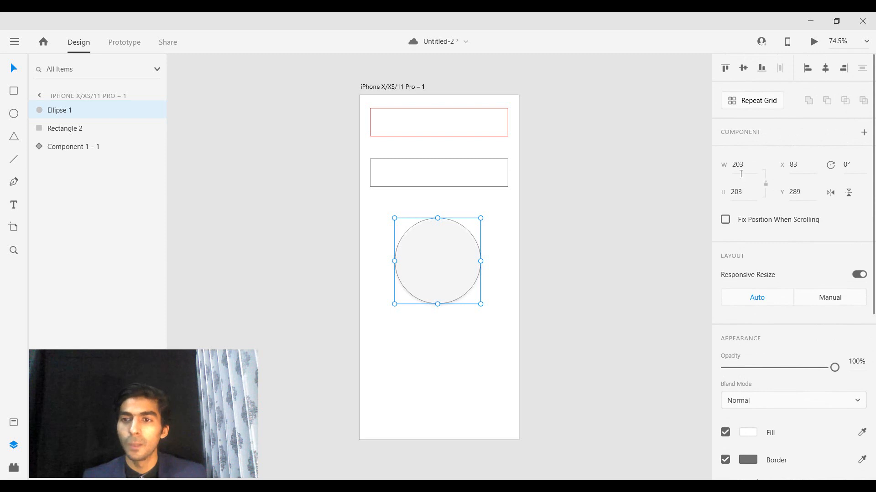
- Draw a triangle about 143 wide and 124 high below the circle with the Polygon tool
{"action": "left_click", "coordinate": [13, 136]}
{"action": "mouse_move", "coordinate": [417, 359]}
{"action": "left_mouse_down"}
{"action": "mouse_move", "coordinate": [458, 397]}
{"action": "mouse_move", "coordinate": [475, 395]}
{"action": "mouse_move", "coordinate": [458, 421]}
{"action": "mouse_move", "coordinate": [369, 324]}
{"action": "mouse_move", "coordinate": [429, 352]}
{"action": "mouse_move", "coordinate": [442, 337]}
{"action": "mouse_move", "coordinate": [466, 402]}
{"action": "mouse_move", "coordinate": [469, 351]}
{"action": "mouse_move", "coordinate": [457, 408]}
{"action": "mouse_move", "coordinate": [430, 401]}
{"action": "mouse_move", "coordinate": [458, 387]}
{"action": "mouse_move", "coordinate": [438, 370]}
{"action": "mouse_move", "coordinate": [476, 431]}
{"action": "mouse_move", "coordinate": [439, 390]}
{"action": "left_mouse_up"}
{"action": "key", "text": "v"}
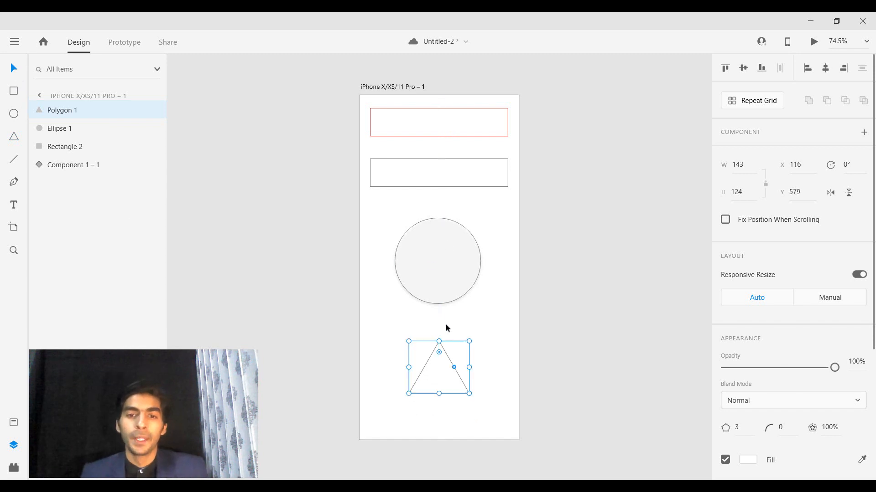
- Round all corners of the lower rectangle to a radius of 34
{"action": "left_click", "coordinate": [486, 131]}
{"action": "left_click", "coordinate": [493, 177]}
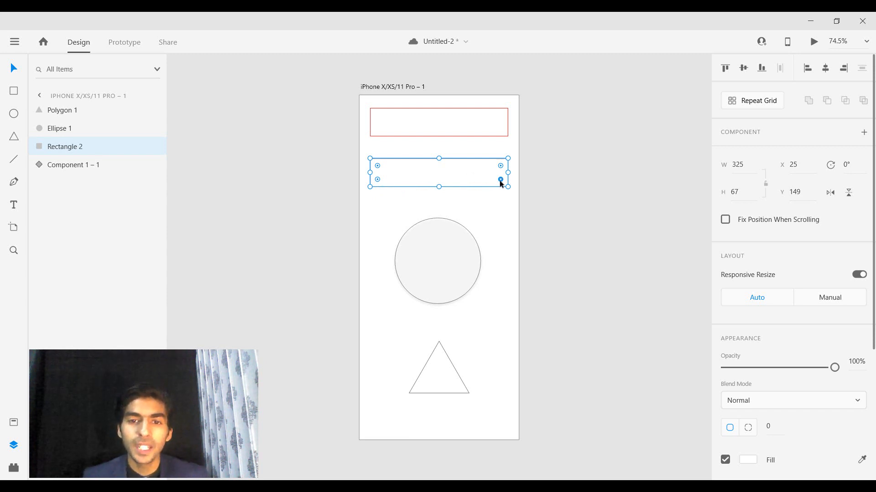
{"action": "left_click_drag", "start_coordinate": [500, 180], "coordinate": [480, 166]}
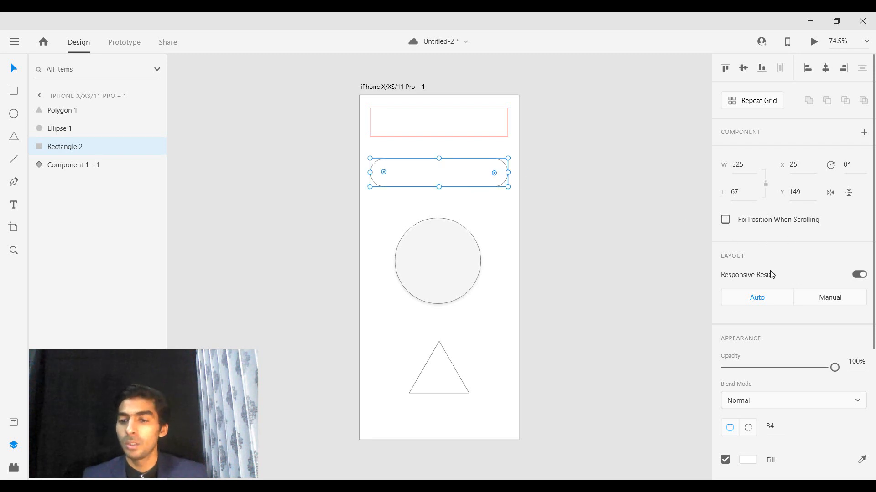
{"action": "scroll", "coordinate": [770, 274], "scroll_direction": "down", "scroll_amount": 4}
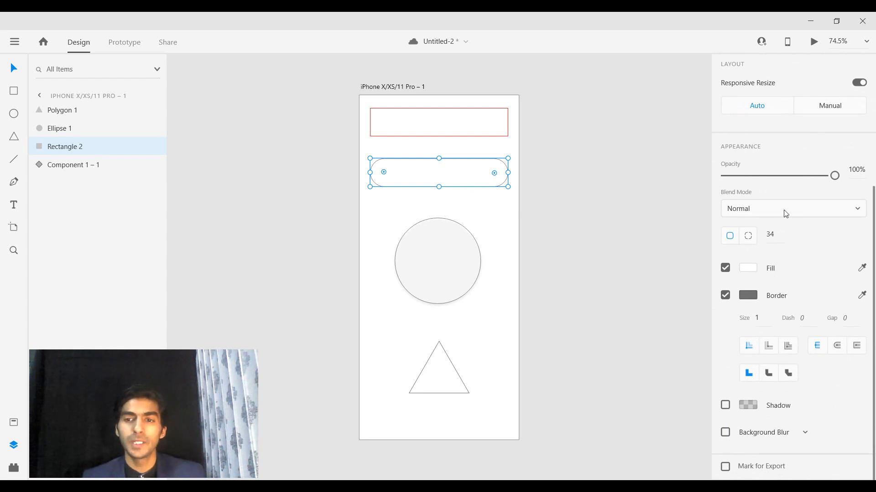
{"action": "left_click", "coordinate": [407, 201]}
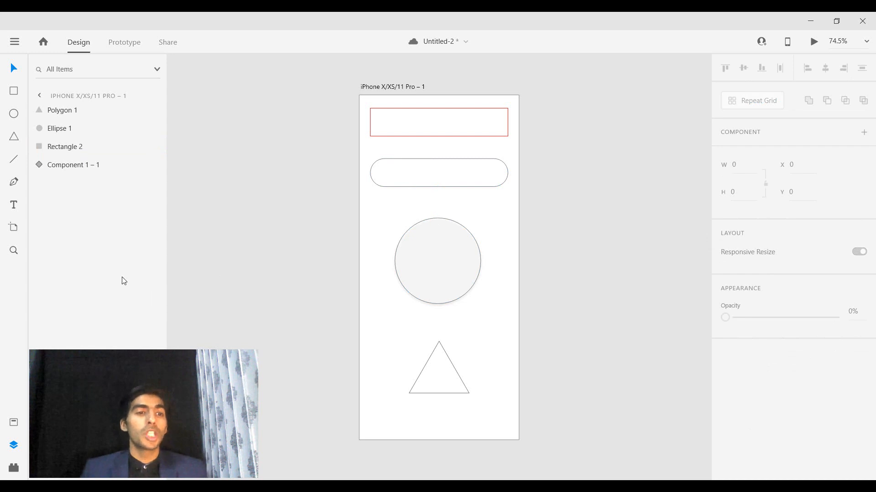
- Draw a horizontal line between the circle and the triangle, and a vertical line about 446 long beside them near the artboard's right edge
{"action": "left_click", "coordinate": [15, 162]}
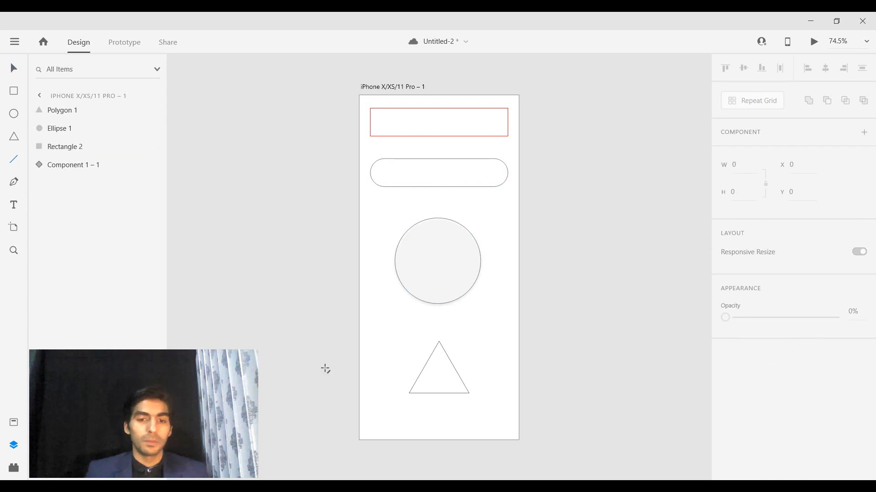
{"action": "mouse_move", "coordinate": [368, 322]}
{"action": "left_mouse_down"}
{"action": "mouse_move", "coordinate": [435, 333]}
{"action": "mouse_move", "coordinate": [375, 365]}
{"action": "mouse_move", "coordinate": [369, 297]}
{"action": "mouse_move", "coordinate": [363, 365]}
{"action": "mouse_move", "coordinate": [372, 209]}
{"action": "mouse_move", "coordinate": [412, 207]}
{"action": "mouse_move", "coordinate": [352, 209]}
{"action": "mouse_move", "coordinate": [369, 207]}
{"action": "mouse_move", "coordinate": [368, 198]}
{"action": "mouse_move", "coordinate": [366, 214]}
{"action": "mouse_move", "coordinate": [366, 198]}
{"action": "mouse_move", "coordinate": [361, 278]}
{"action": "mouse_move", "coordinate": [379, 340]}
{"action": "mouse_move", "coordinate": [397, 330]}
{"action": "mouse_move", "coordinate": [480, 334]}
{"action": "mouse_move", "coordinate": [508, 322]}
{"action": "left_mouse_up"}
{"action": "left_click_drag", "start_coordinate": [504, 235], "coordinate": [504, 205]}
{"action": "left_click_drag", "start_coordinate": [499, 301], "coordinate": [503, 394]}
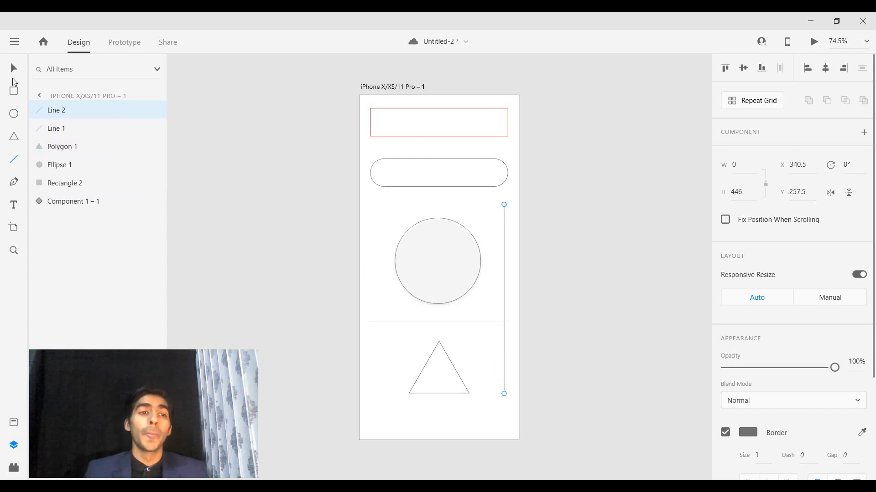
{"action": "left_click", "coordinate": [14, 70]}
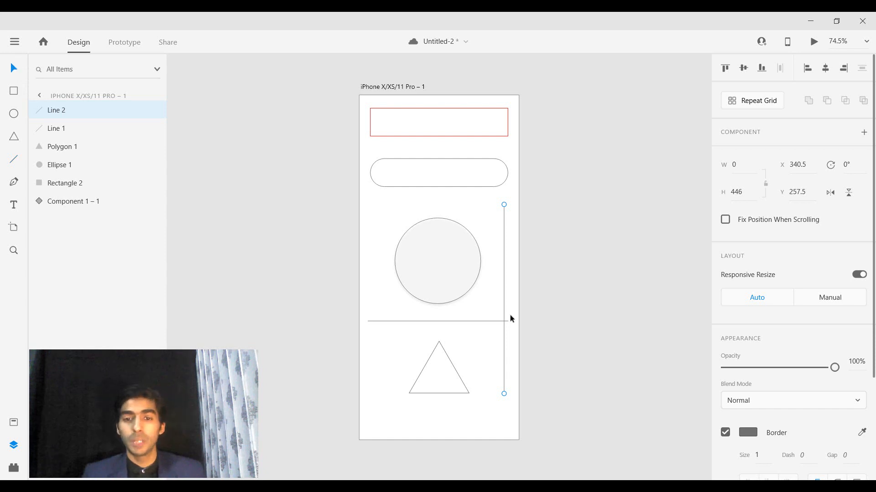
{"action": "scroll", "coordinate": [762, 310], "scroll_direction": "down", "scroll_amount": 3}
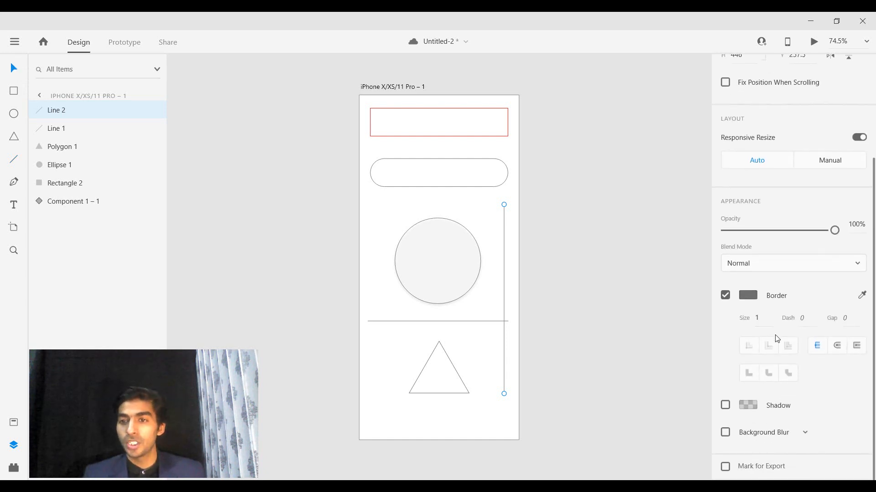
{"action": "scroll", "coordinate": [777, 338], "scroll_direction": "up", "scroll_amount": 3}
- Draw a closed three-point path to the left of the circle with the Pen tool
{"action": "key", "text": "p"}
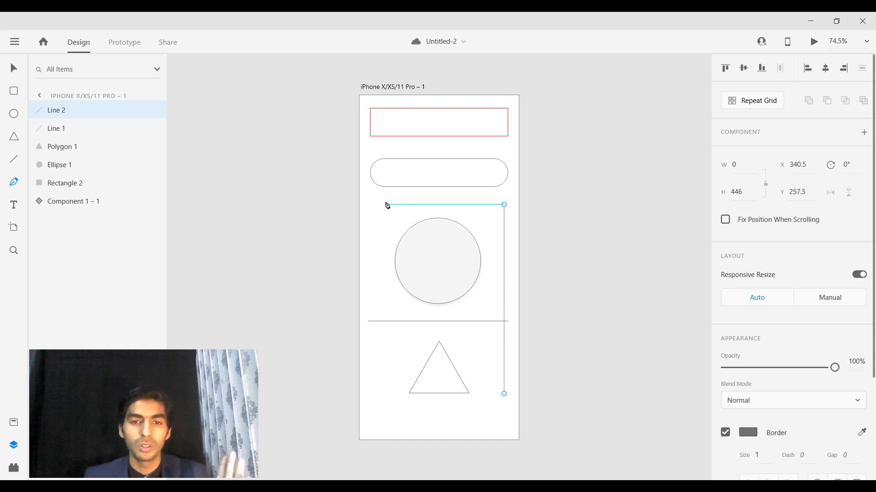
{"action": "left_click", "coordinate": [385, 205]}
{"action": "left_click", "coordinate": [368, 259]}
{"action": "left_click", "coordinate": [394, 227]}
{"action": "left_click", "coordinate": [386, 205]}
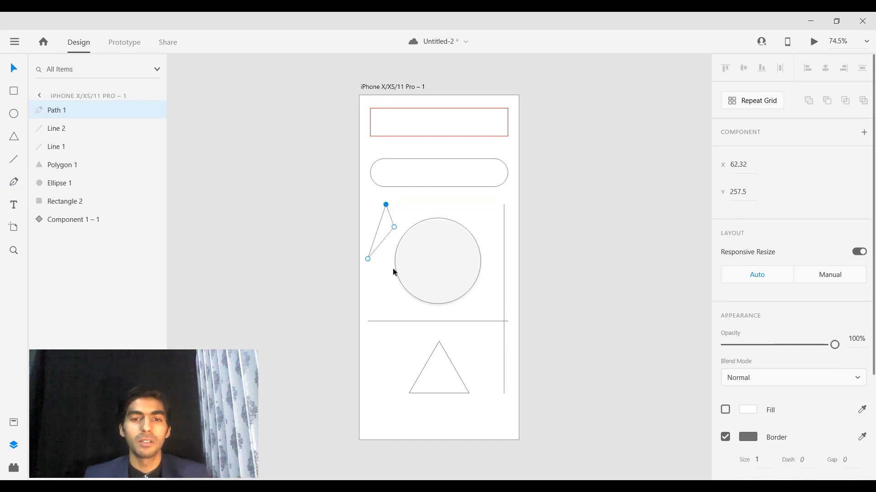
{"action": "left_click", "coordinate": [14, 70]}
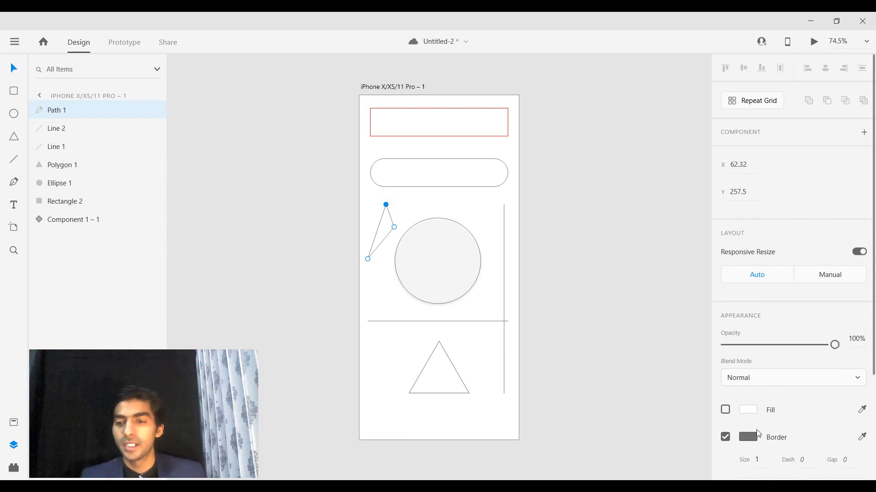
- Fill the three-point path with red and move it slightly to about X 25, Y 252
{"action": "scroll", "coordinate": [751, 393], "scroll_direction": "down", "scroll_amount": 2}
{"action": "left_click", "coordinate": [753, 347]}
{"action": "left_click", "coordinate": [649, 292]}
{"action": "left_click", "coordinate": [648, 187]}
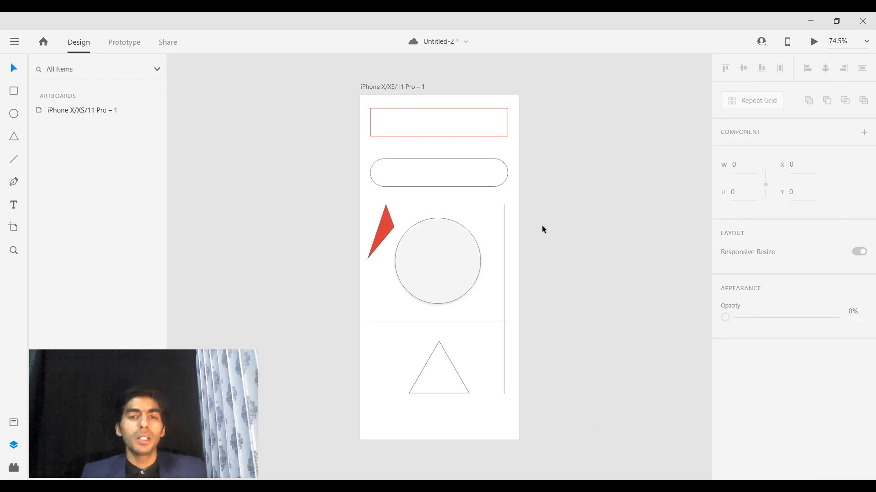
{"action": "left_click_drag", "start_coordinate": [390, 233], "coordinate": [387, 232]}
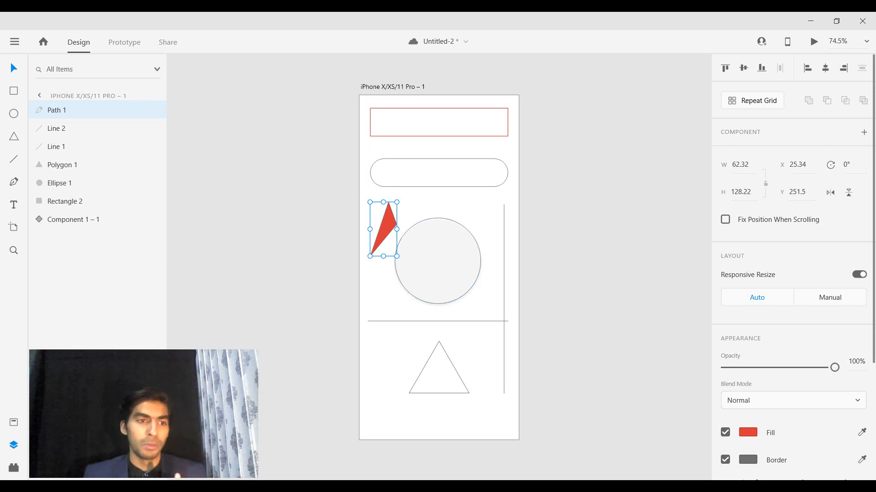
- Add the text "AdobeXD" just below the horizontal line, beside the triangle's tip
{"action": "left_click", "coordinate": [13, 205]}
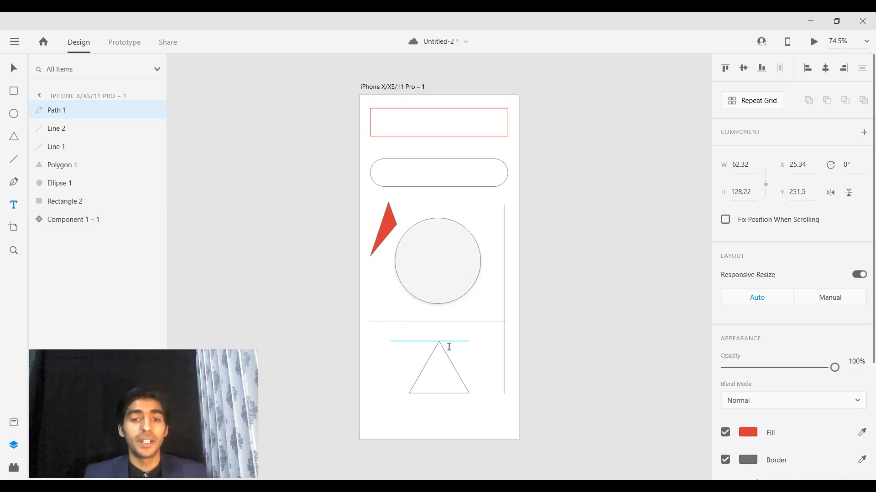
{"action": "left_click", "coordinate": [390, 341]}
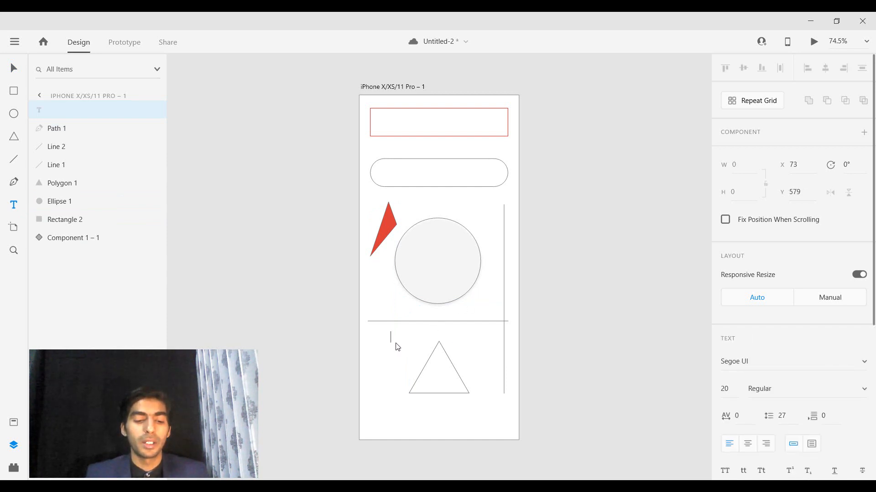
{"action": "type", "text": "AdobeXD"}
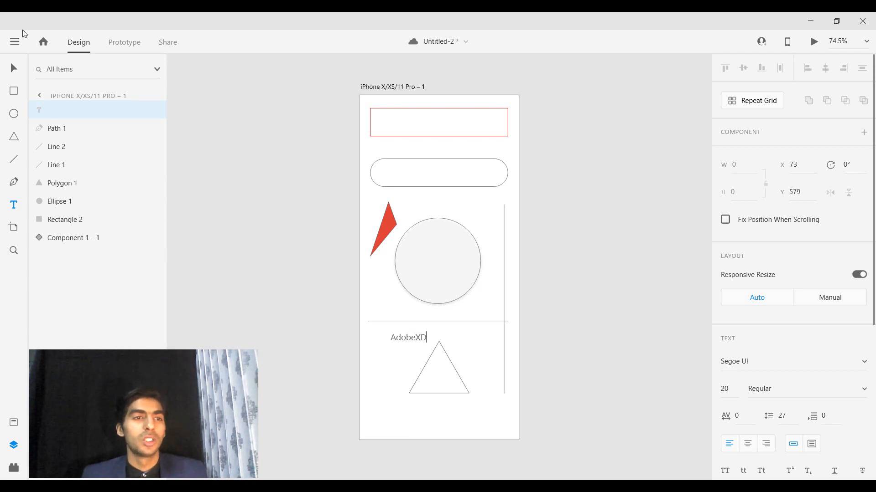
{"action": "left_click", "coordinate": [14, 68]}
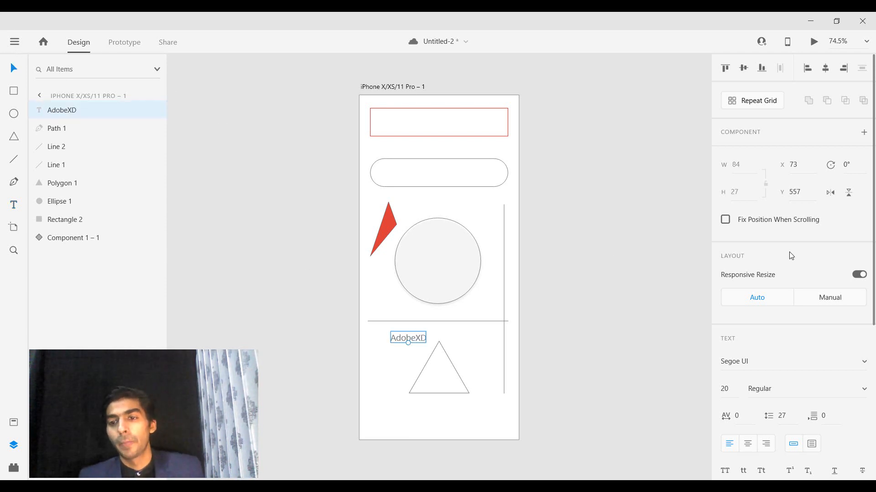
- Set the character spacing of the "AdobeXD" text to 272 and move the text up and left, just under the horizontal line
{"action": "scroll", "coordinate": [791, 255], "scroll_direction": "down", "scroll_amount": 4}
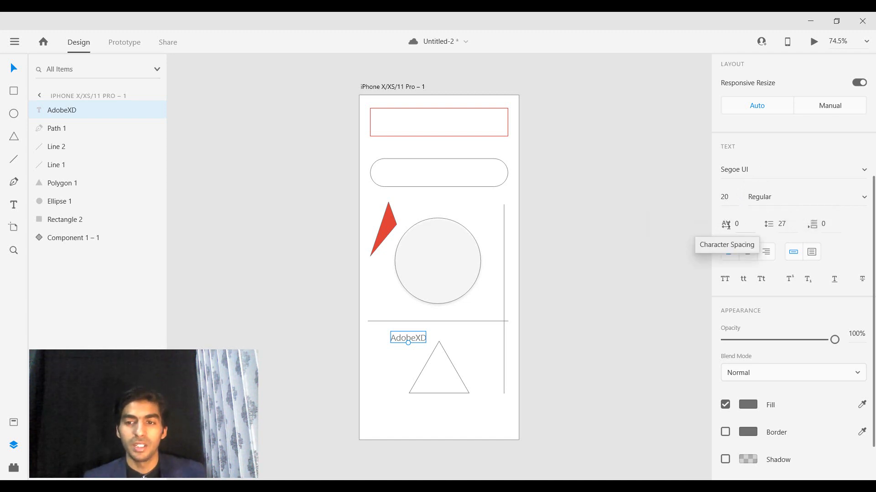
{"action": "left_click_drag", "start_coordinate": [728, 225], "coordinate": [758, 117]}
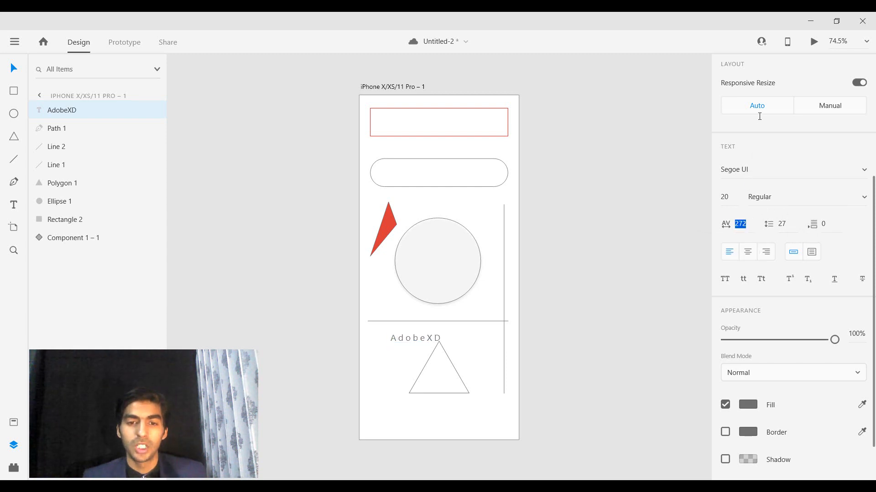
{"action": "left_click_drag", "start_coordinate": [407, 338], "coordinate": [388, 332]}
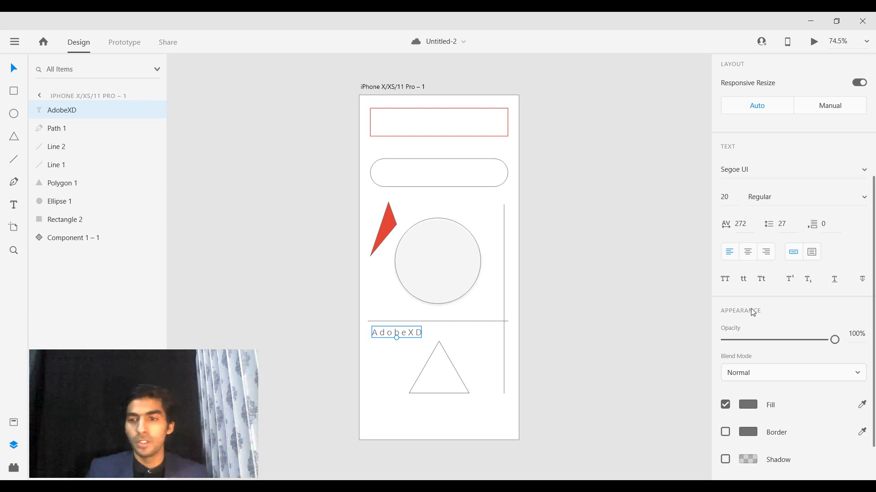
- Draw a blank custom artboard about 385 x 812 beside the iPhone X/XS/11 Pro artboard, aligned with its top and bottom edges
{"action": "scroll", "coordinate": [757, 310], "scroll_direction": "down", "scroll_amount": 2}
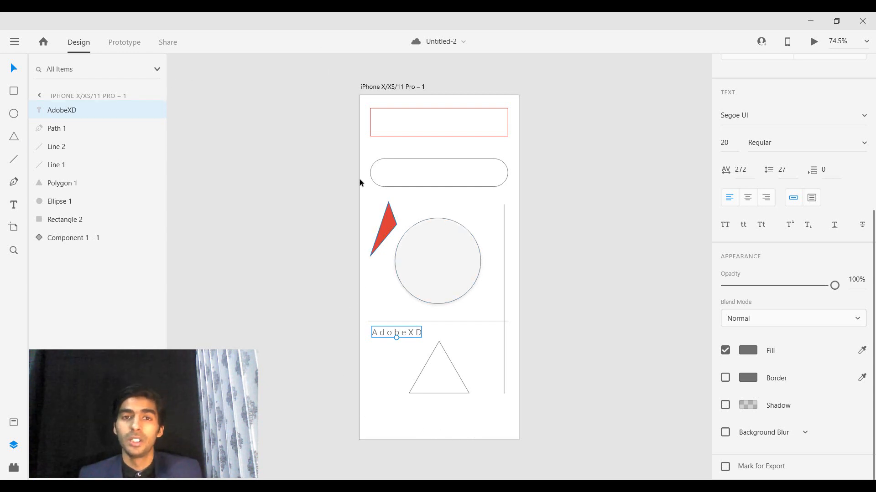
{"action": "scroll", "coordinate": [400, 93], "scroll_direction": "right", "scroll_amount": 5}
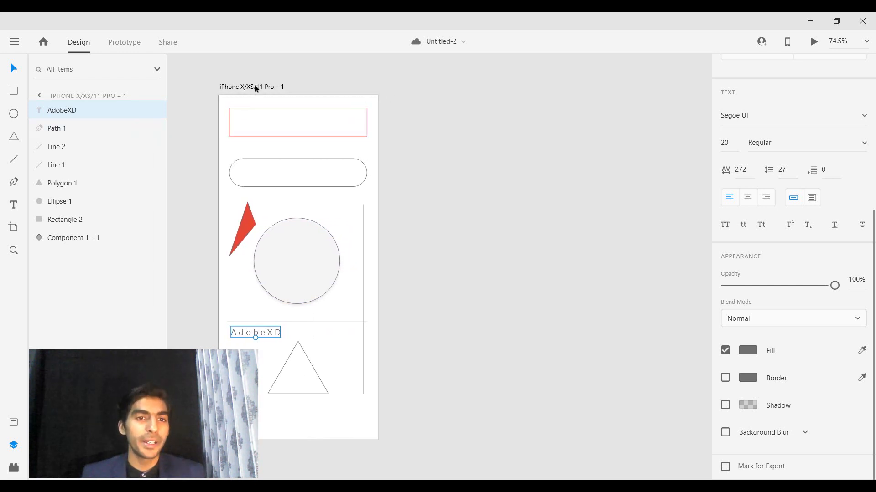
{"action": "key", "text": "a"}
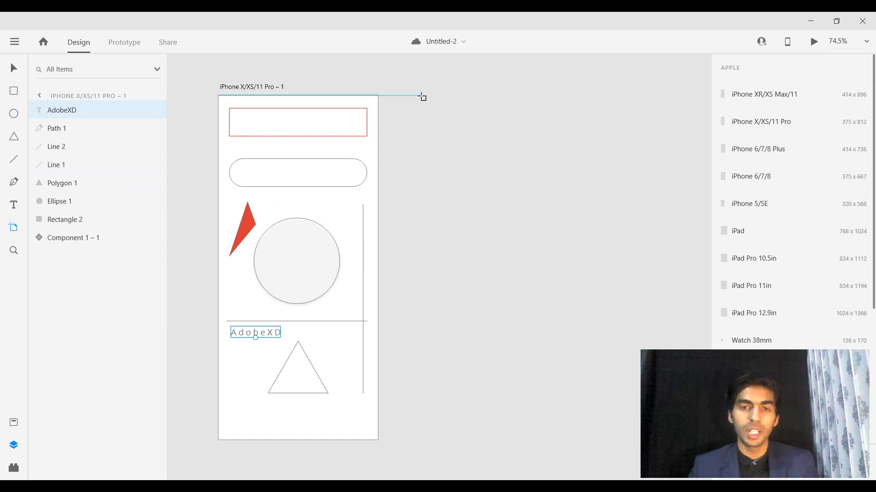
{"action": "left_click_drag", "start_coordinate": [422, 96], "coordinate": [585, 441]}
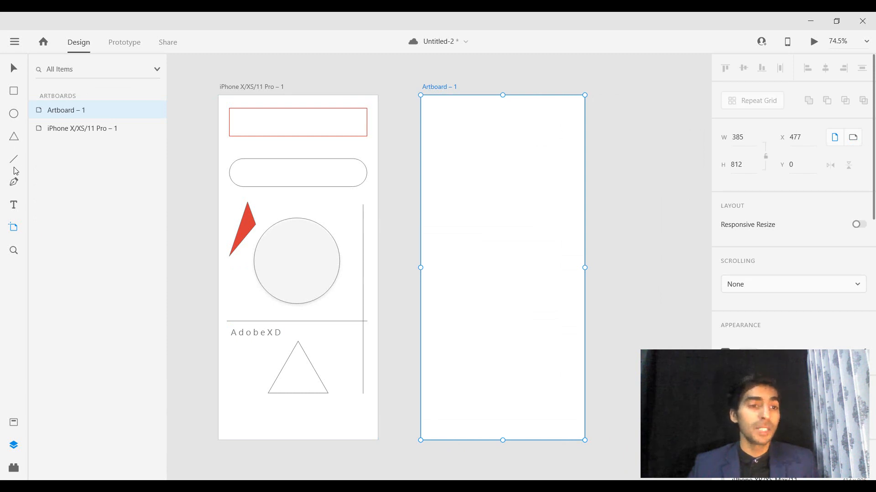
{"action": "left_click", "coordinate": [14, 69]}
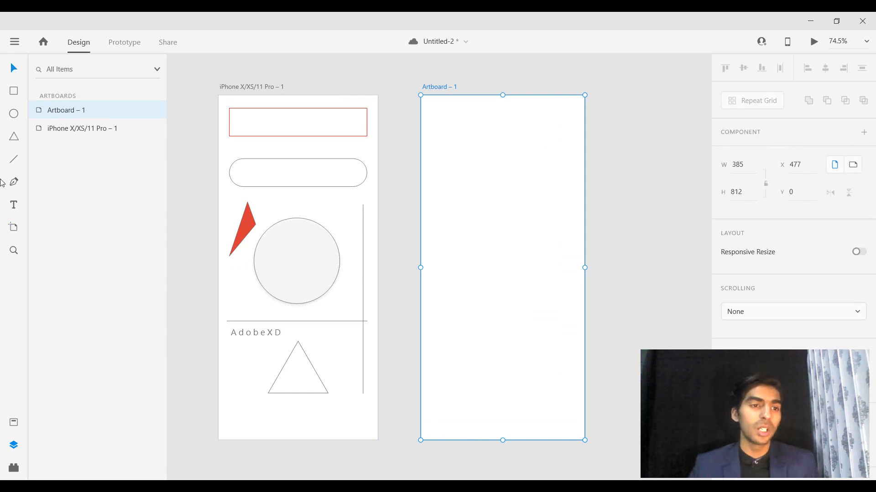
- Browse the preset artboard sizes with nothing selected and add an iPad artboard, 768 x 1024
{"action": "left_click", "coordinate": [13, 233]}
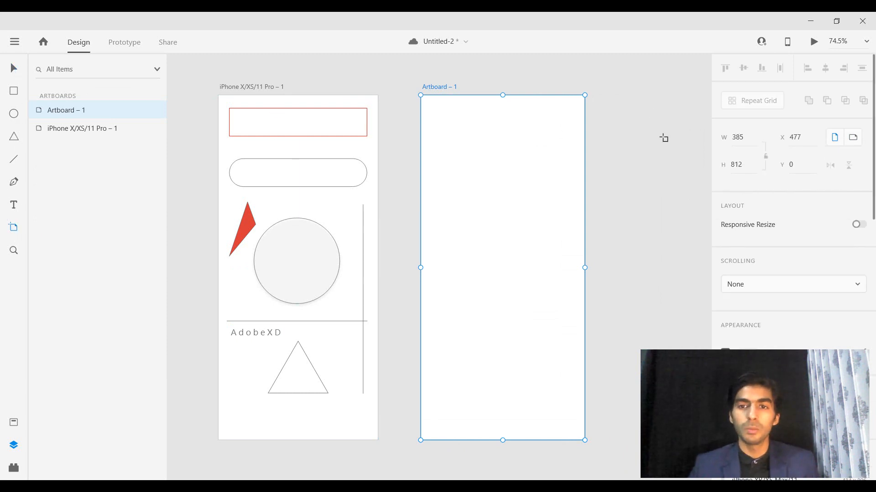
{"action": "scroll", "coordinate": [631, 132], "scroll_direction": "right", "scroll_amount": 1}
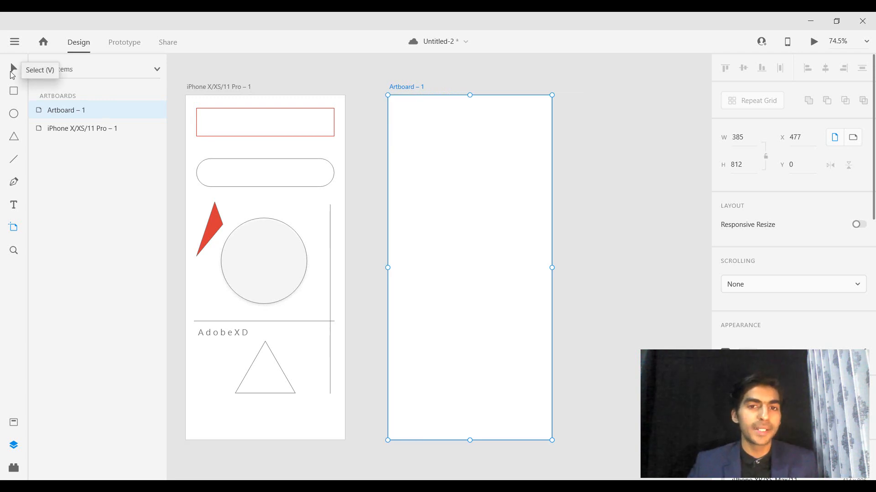
{"action": "left_click", "coordinate": [13, 74]}
{"action": "left_click", "coordinate": [350, 137]}
{"action": "left_click", "coordinate": [13, 227]}
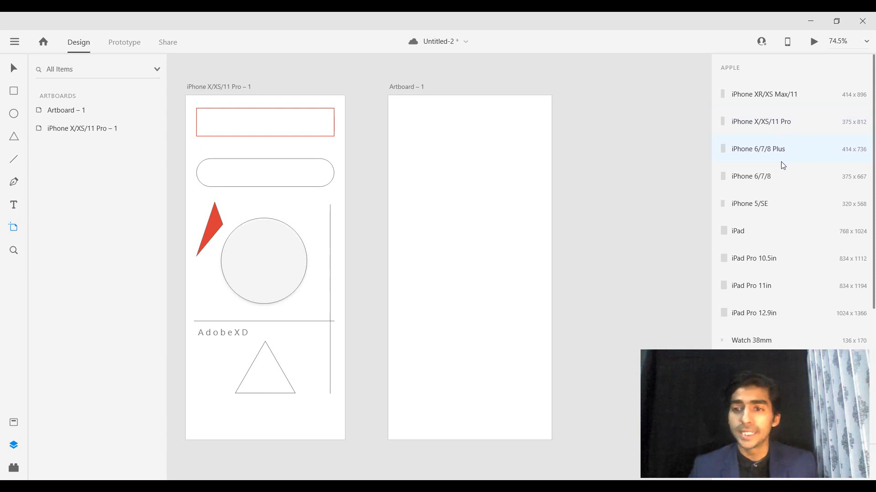
{"action": "scroll", "coordinate": [767, 219], "scroll_direction": "down", "scroll_amount": 5}
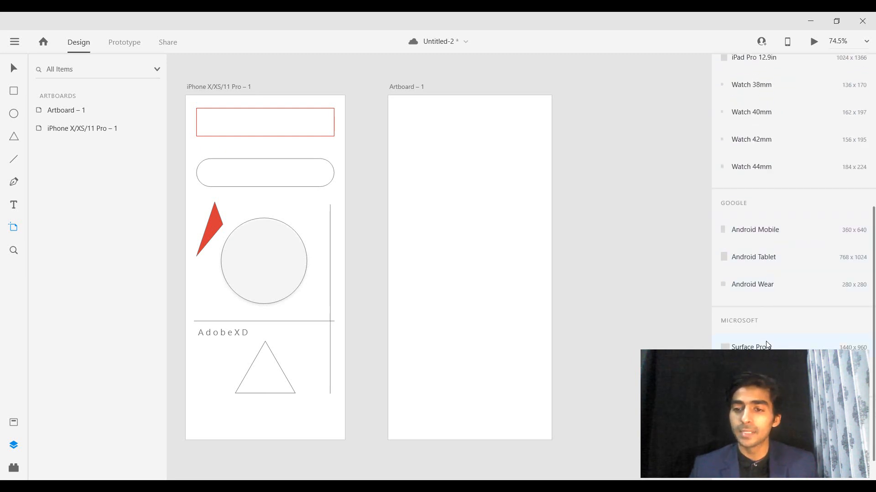
{"action": "scroll", "coordinate": [766, 338], "scroll_direction": "down", "scroll_amount": 1}
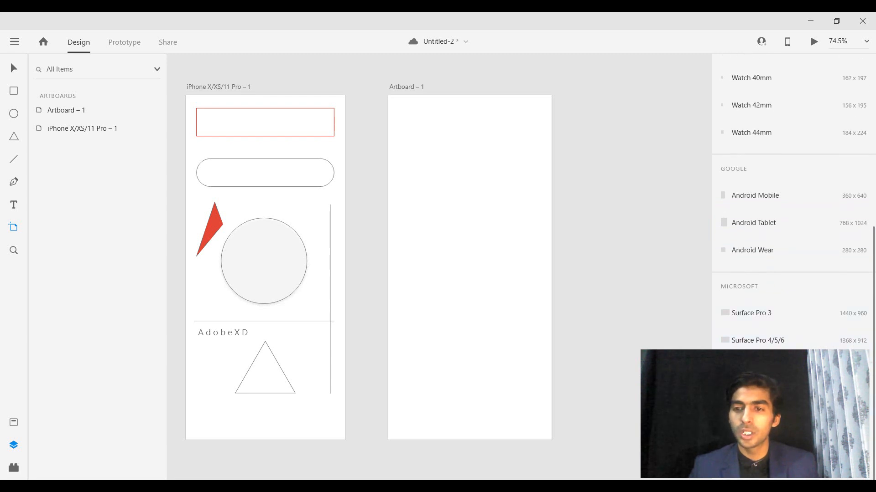
{"action": "scroll", "coordinate": [782, 140], "scroll_direction": "up", "scroll_amount": 1}
{"action": "scroll", "coordinate": [781, 140], "scroll_direction": "up", "scroll_amount": 3}
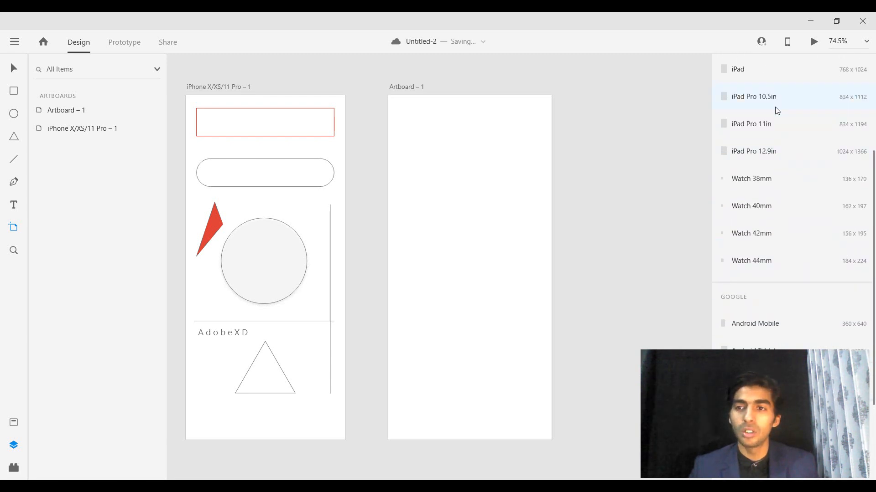
{"action": "left_click", "coordinate": [775, 77]}
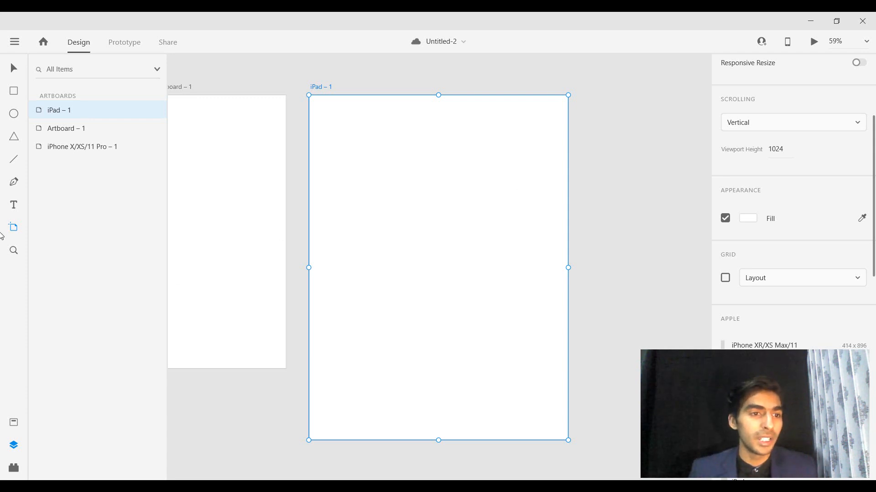
{"action": "scroll", "coordinate": [772, 310], "scroll_direction": "down", "scroll_amount": 5}
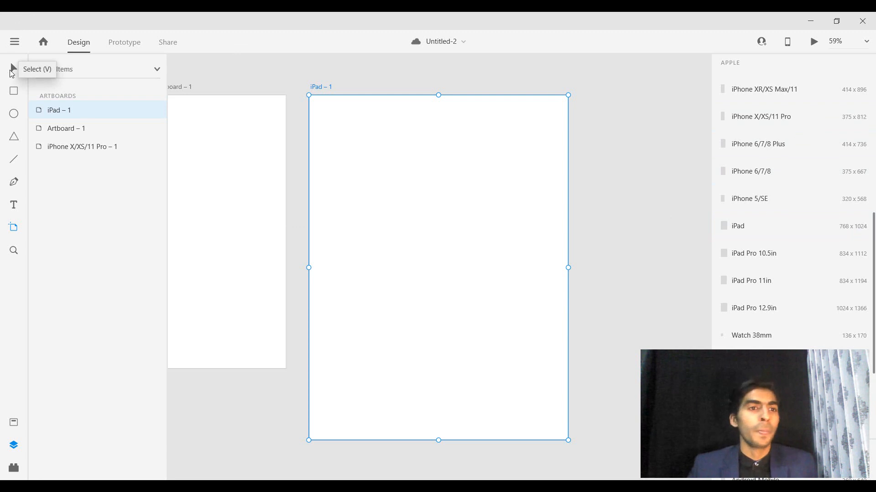
- Magnify the circle to 700% with the Zoom tool and examine its outline and the neighbouring red path up close
{"action": "left_click", "coordinate": [14, 249]}
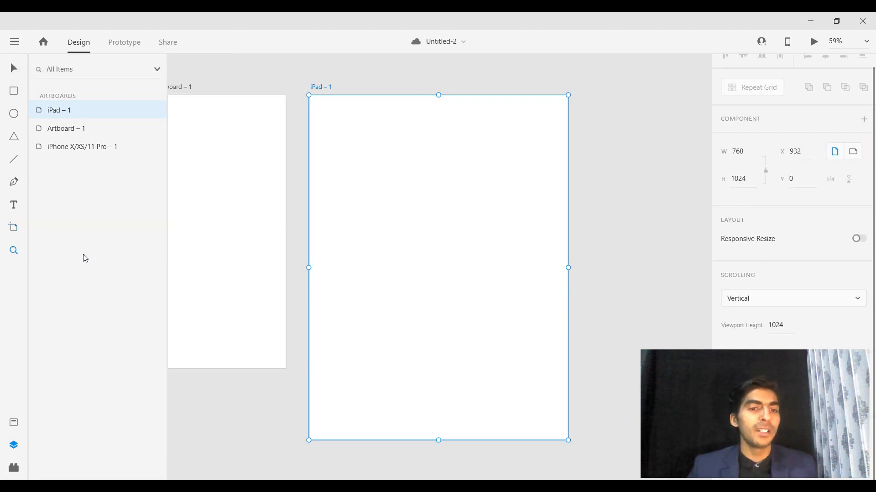
{"action": "scroll", "coordinate": [382, 219], "scroll_direction": "left", "scroll_amount": 7}
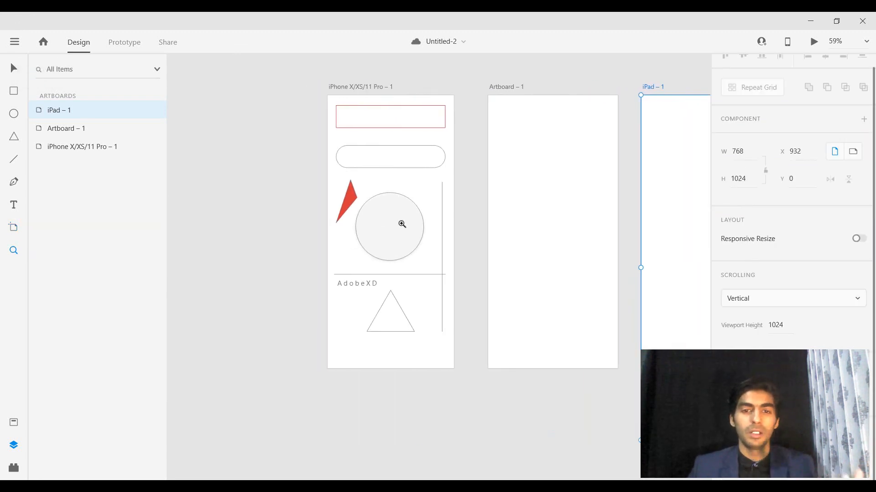
{"action": "scroll", "coordinate": [398, 223], "scroll_direction": "up", "scroll_amount": 1}
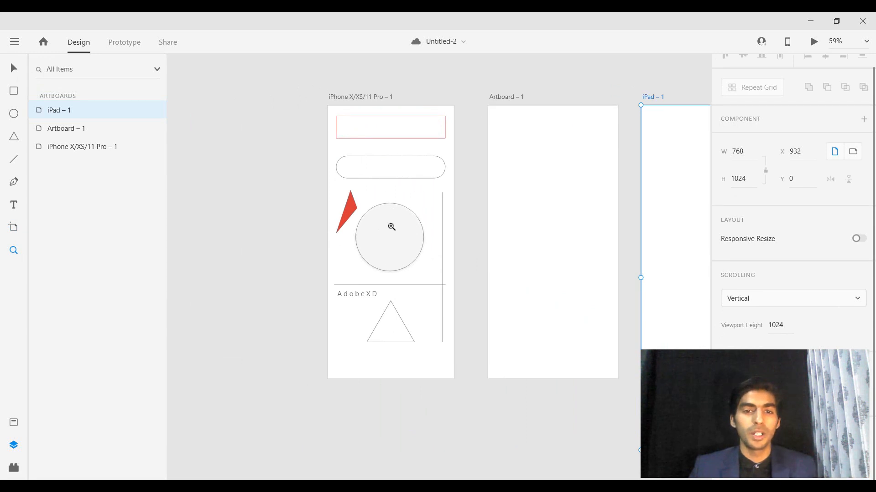
{"action": "left_click", "coordinate": [390, 228]}
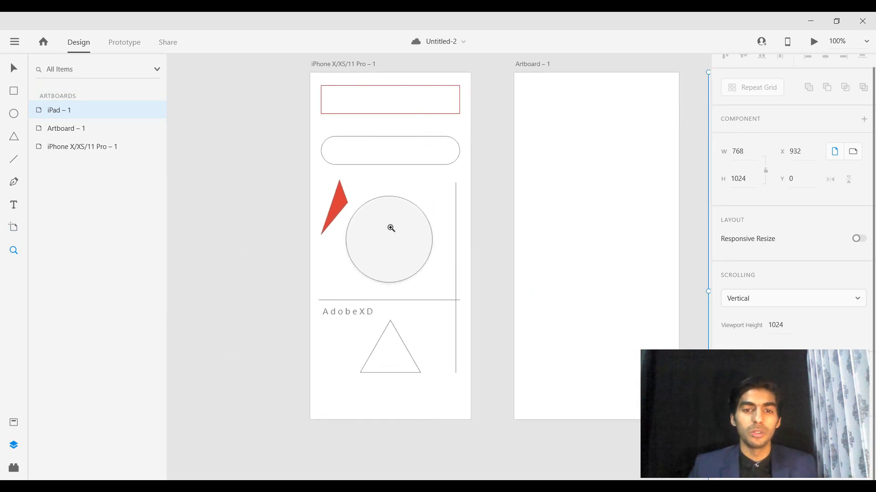
{"action": "left_click", "coordinate": [391, 228]}
{"action": "left_click", "coordinate": [391, 228]}
{"action": "left_click", "coordinate": [390, 228]}
{"action": "left_click", "coordinate": [391, 228]}
{"action": "left_click", "coordinate": [391, 228]}
{"action": "left_click", "coordinate": [391, 228]}
{"action": "left_click", "coordinate": [391, 228]}
{"action": "left_click", "coordinate": [391, 228]}
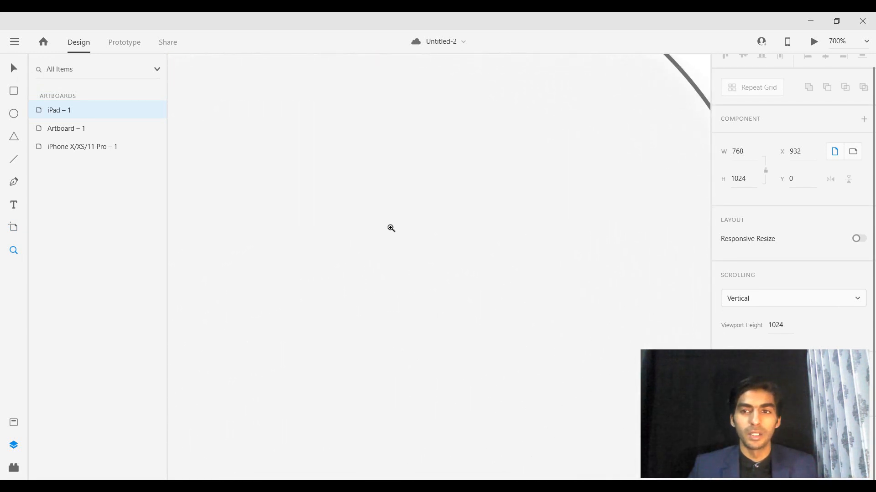
{"action": "scroll", "coordinate": [391, 227], "scroll_direction": "up", "scroll_amount": 4}
{"action": "scroll", "coordinate": [391, 223], "scroll_direction": "left", "scroll_amount": 7}
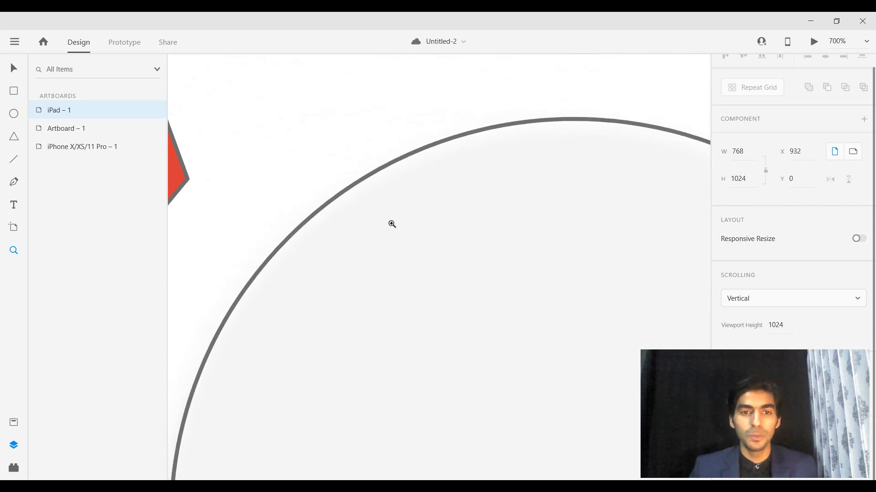
{"action": "scroll", "coordinate": [390, 219], "scroll_direction": "left", "scroll_amount": 3}
{"action": "scroll", "coordinate": [389, 218], "scroll_direction": "up", "scroll_amount": 1}
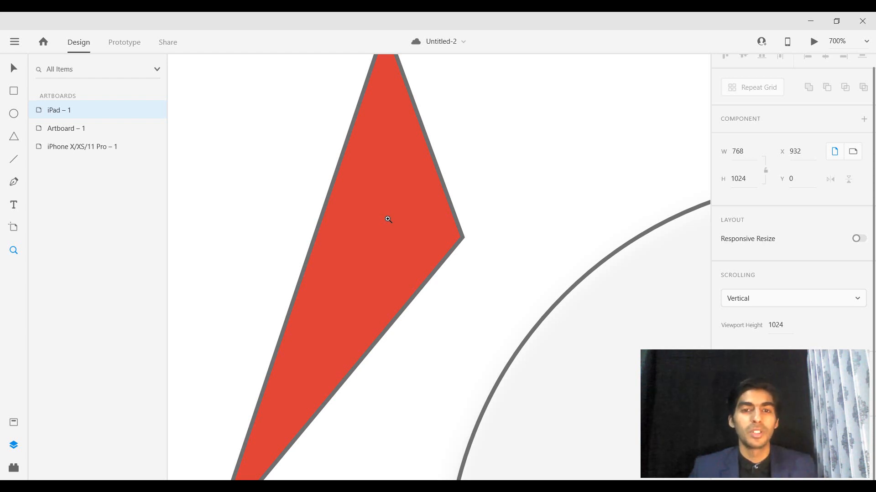
- Zoom out to view all three artboards together and try different magnifications around the iPhone artboard
{"action": "scroll", "coordinate": [388, 219], "scroll_direction": "down", "scroll_amount": 10}
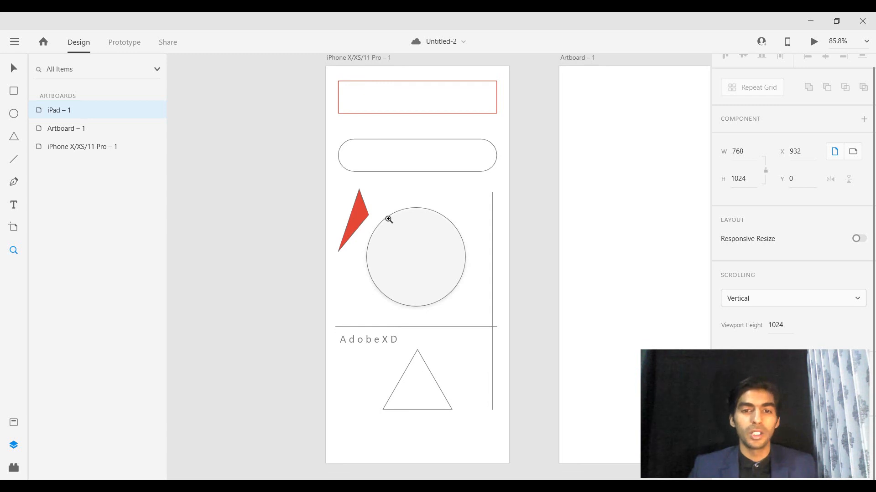
{"action": "left_click", "coordinate": [405, 194], "text": "alt"}
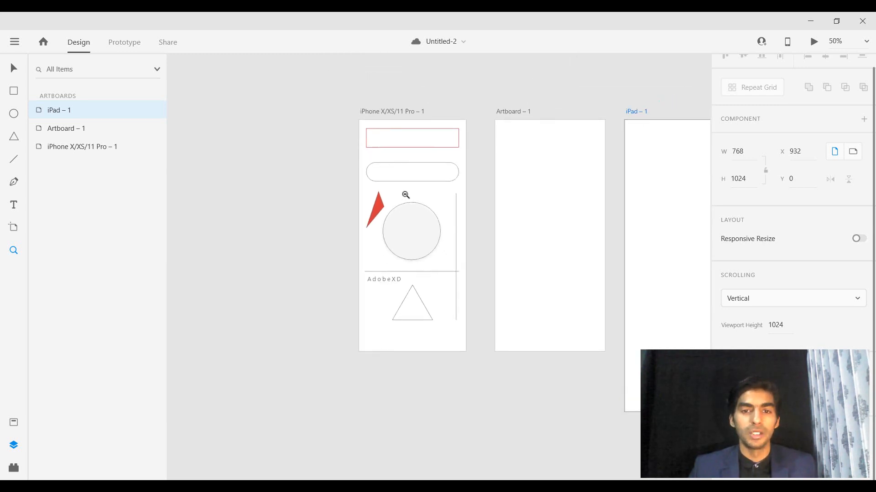
{"action": "left_click", "coordinate": [405, 195], "text": "alt"}
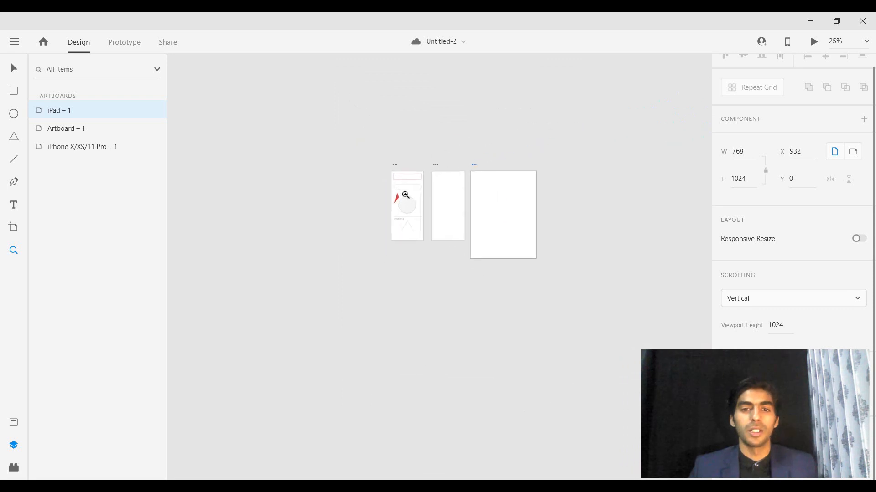
{"action": "left_click", "coordinate": [405, 194]}
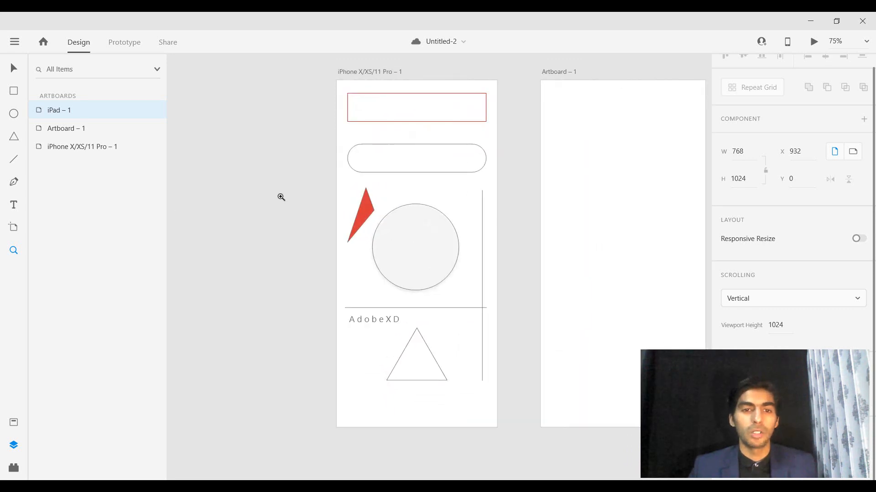
{"action": "key", "text": "ctrl+0"}
{"action": "left_click", "coordinate": [281, 197]}
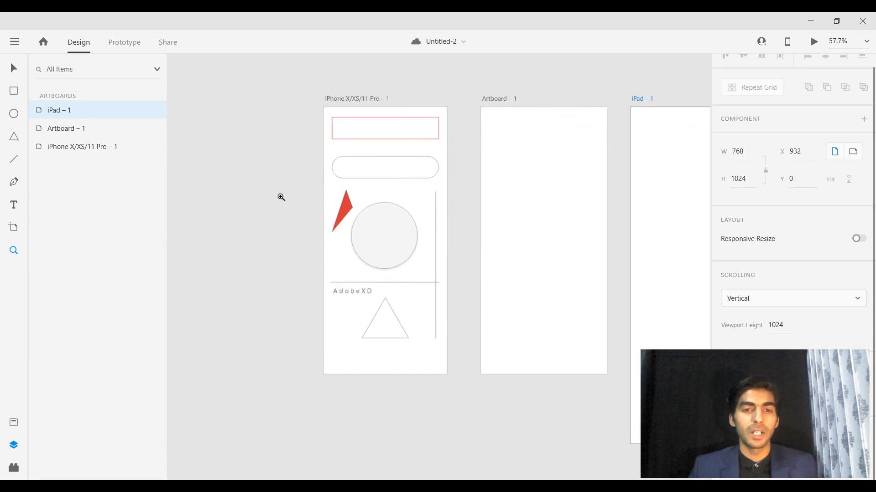
{"action": "scroll", "coordinate": [281, 197], "scroll_direction": "down", "scroll_amount": 2}
{"action": "scroll", "coordinate": [281, 197], "scroll_direction": "up", "scroll_amount": 3}
{"action": "scroll", "coordinate": [280, 197], "scroll_direction": "down", "scroll_amount": 3}
{"action": "scroll", "coordinate": [281, 197], "scroll_direction": "up", "scroll_amount": 4}
{"action": "scroll", "coordinate": [281, 197], "scroll_direction": "down", "scroll_amount": 4}
{"action": "scroll", "coordinate": [280, 197], "scroll_direction": "up", "scroll_amount": 2}
{"action": "scroll", "coordinate": [281, 197], "scroll_direction": "down", "scroll_amount": 1}
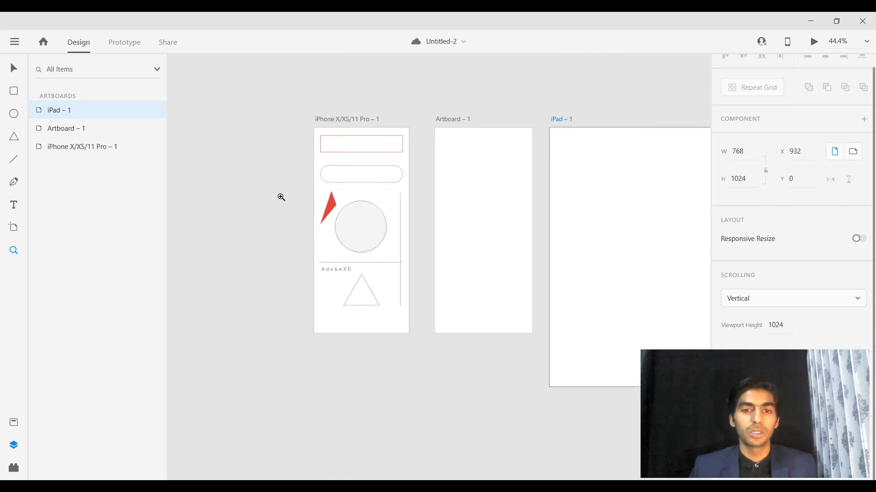
{"action": "left_click", "coordinate": [637, 178]}
{"action": "scroll", "coordinate": [250, 222], "scroll_direction": "up", "scroll_amount": 4}
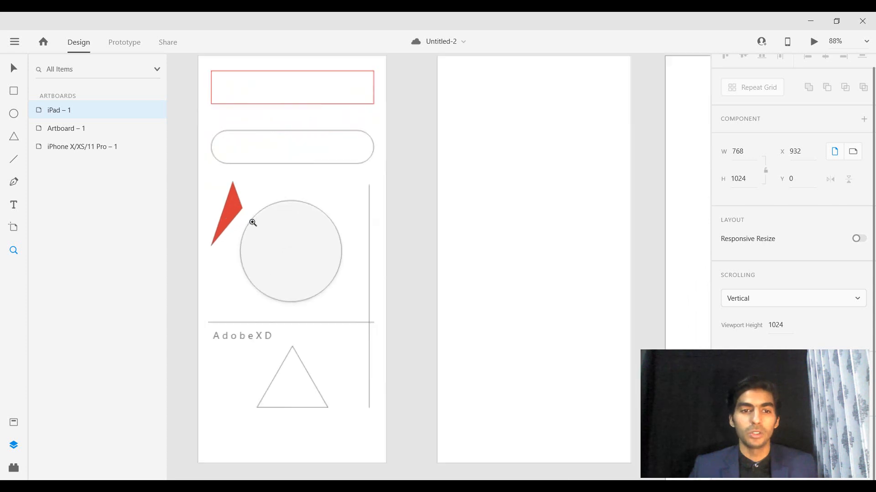
{"action": "scroll", "coordinate": [260, 221], "scroll_direction": "down", "scroll_amount": 3}
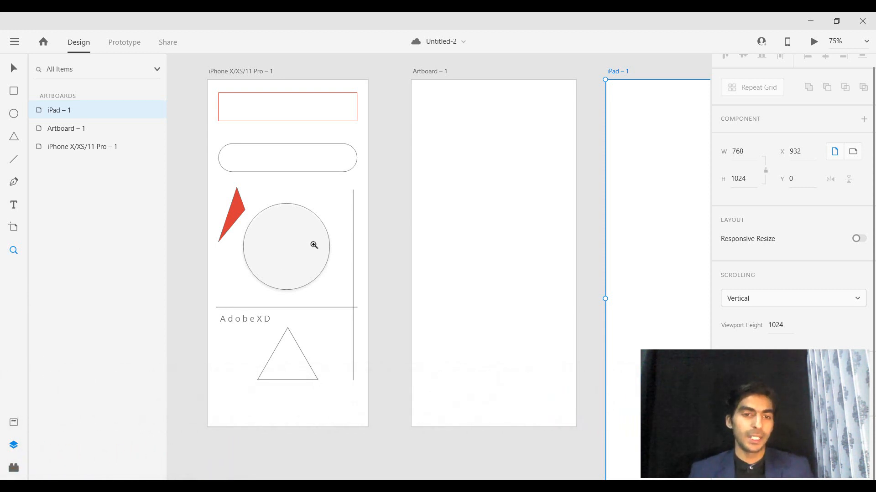
- Change the circle's fill colour to bright red, #FF0909
{"action": "left_click", "coordinate": [305, 279]}
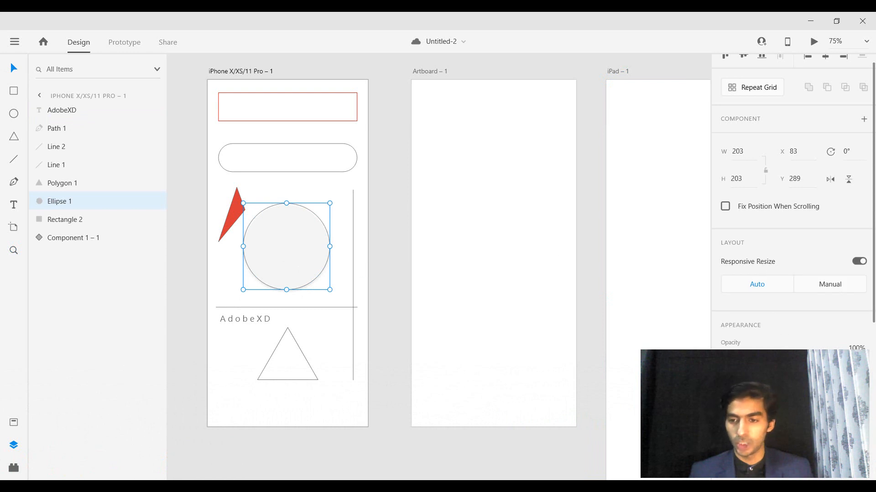
{"action": "left_click", "coordinate": [743, 378]}
{"action": "left_click", "coordinate": [672, 357]}
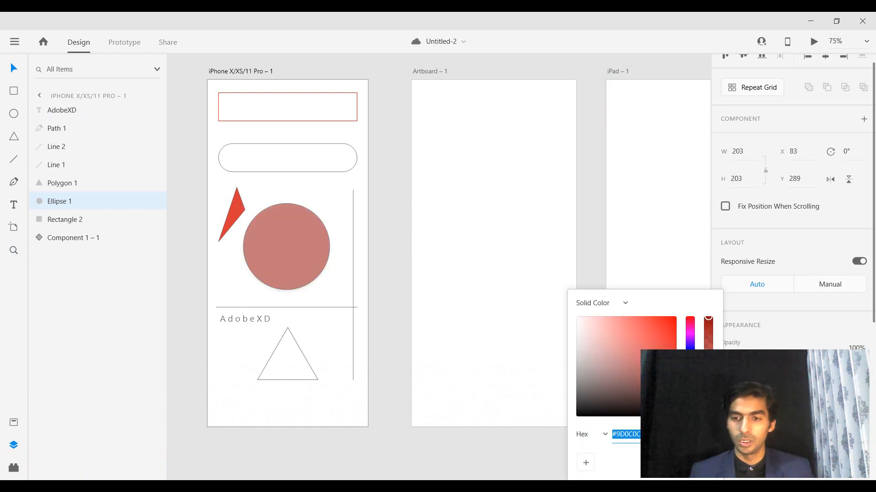
{"action": "left_click_drag", "start_coordinate": [675, 319], "coordinate": [673, 307]}
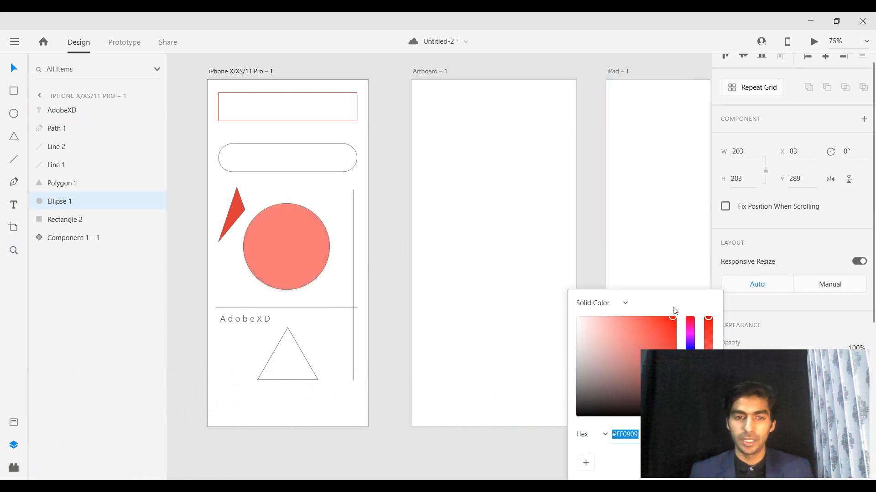
- Fill the rounded rectangle above the circle with solid purple and deselect it
{"action": "left_click", "coordinate": [323, 157]}
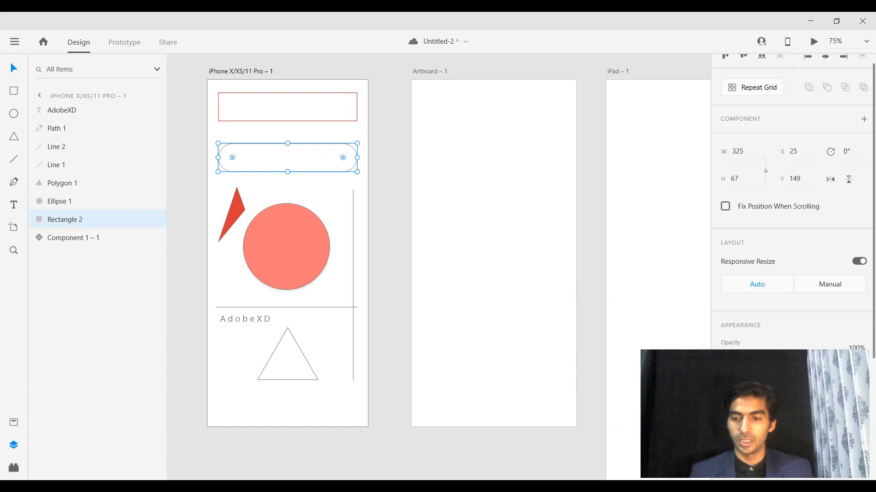
{"action": "left_click", "coordinate": [744, 403]}
{"action": "left_click", "coordinate": [690, 341]}
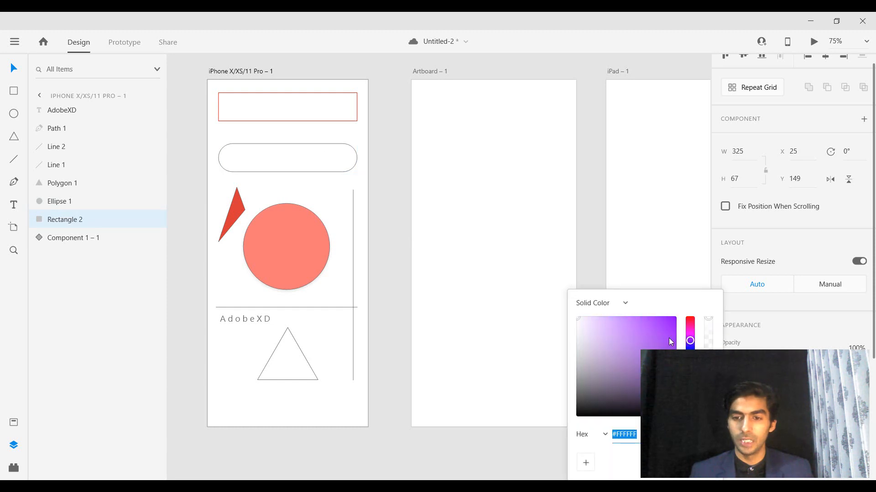
{"action": "left_click", "coordinate": [668, 338]}
{"action": "left_click", "coordinate": [398, 262]}
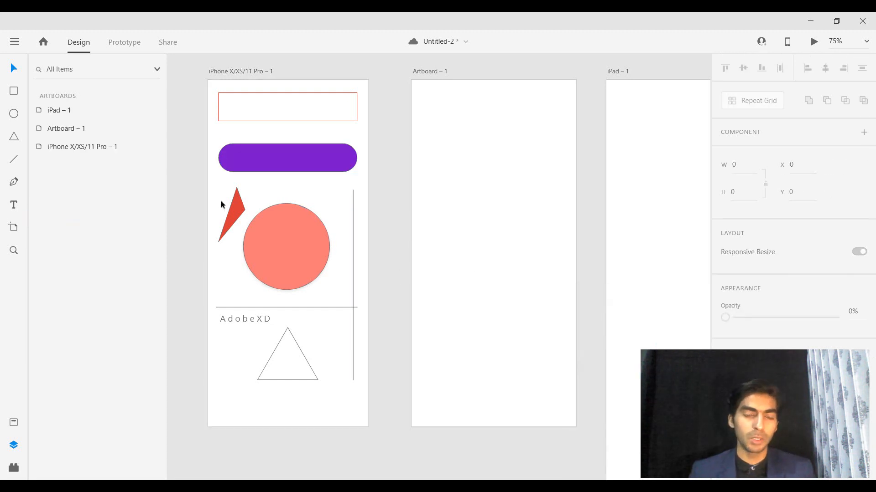
- Display the document's colors, character styles and components assets and save the document
{"action": "left_click", "coordinate": [14, 423]}
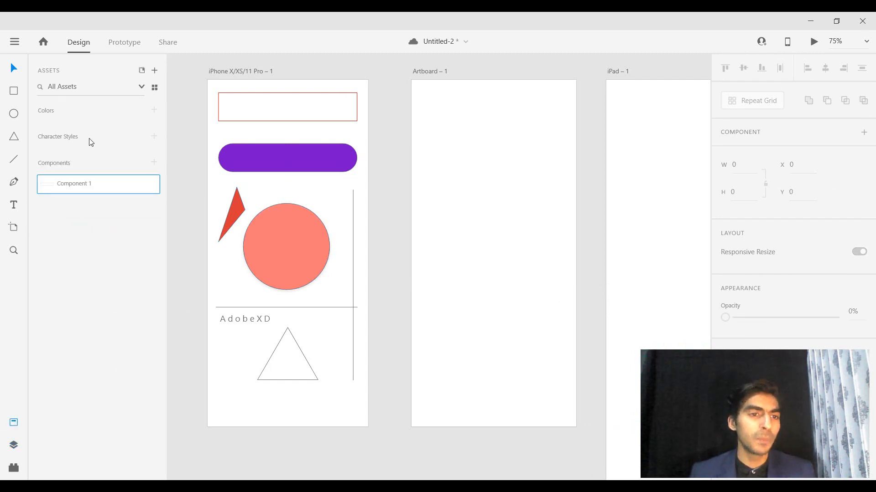
{"action": "mouse_move", "coordinate": [80, 182]}
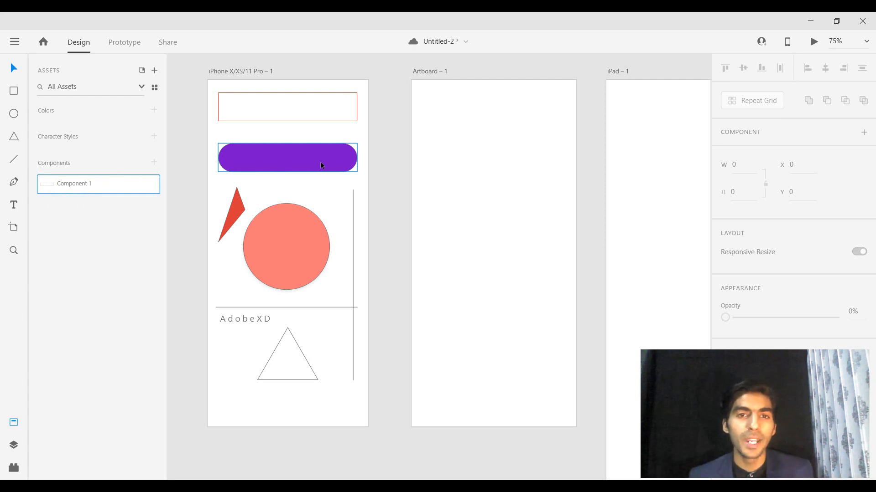
{"action": "key", "text": "ctrl+s"}
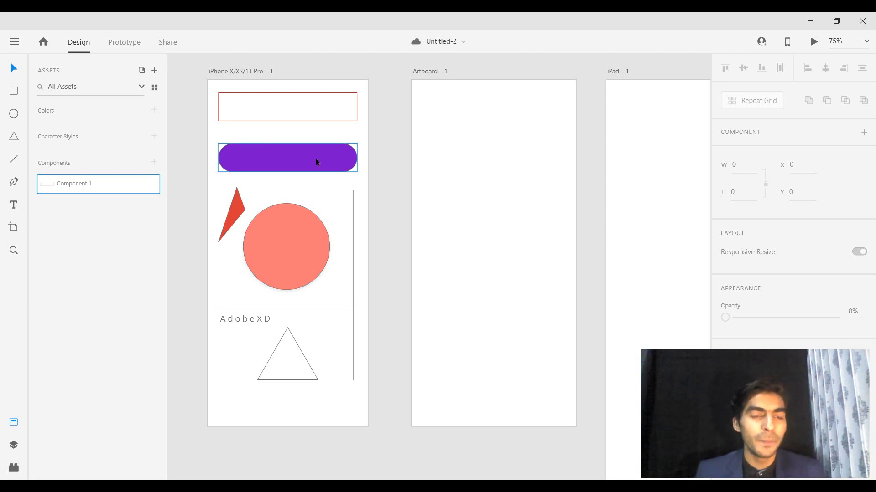
- Add the colors of the purple rounded rectangle, the red path and the circle to the document's color assets and save
{"action": "left_click", "coordinate": [317, 163]}
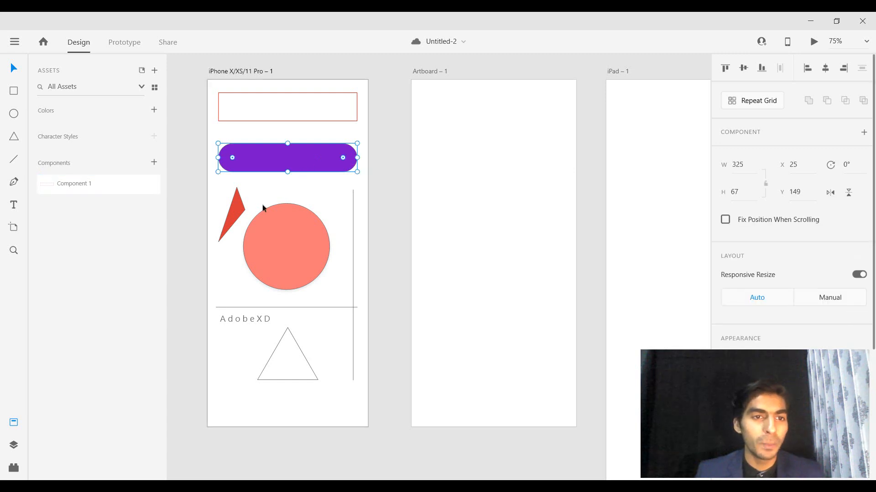
{"action": "left_click", "coordinate": [232, 215], "text": "shift"}
{"action": "left_click", "coordinate": [290, 261], "text": "shift"}
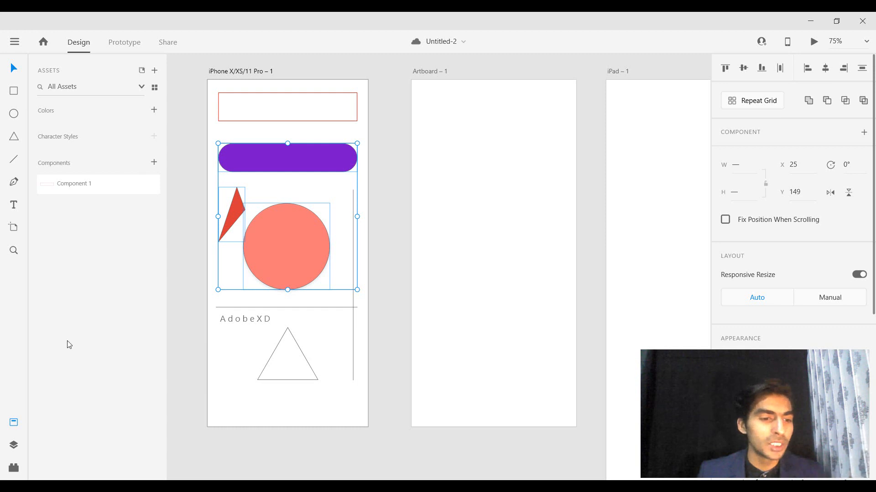
{"action": "left_click", "coordinate": [154, 111]}
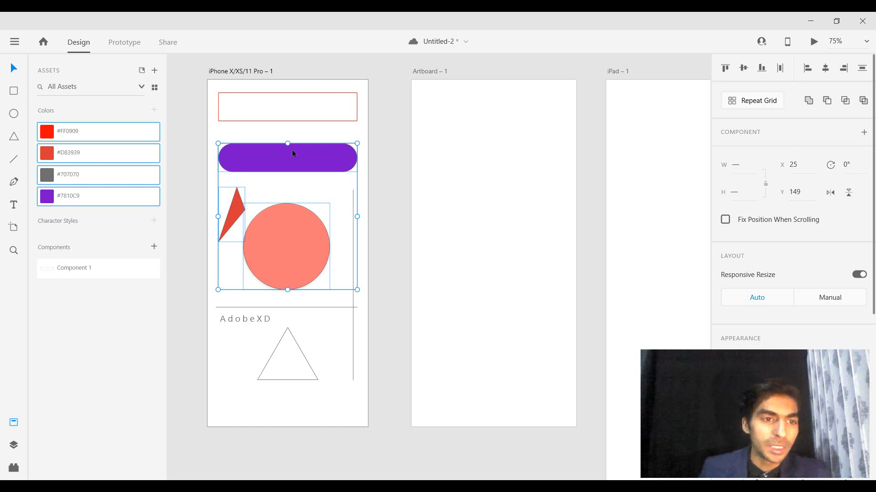
{"action": "key", "text": "ctrl+s"}
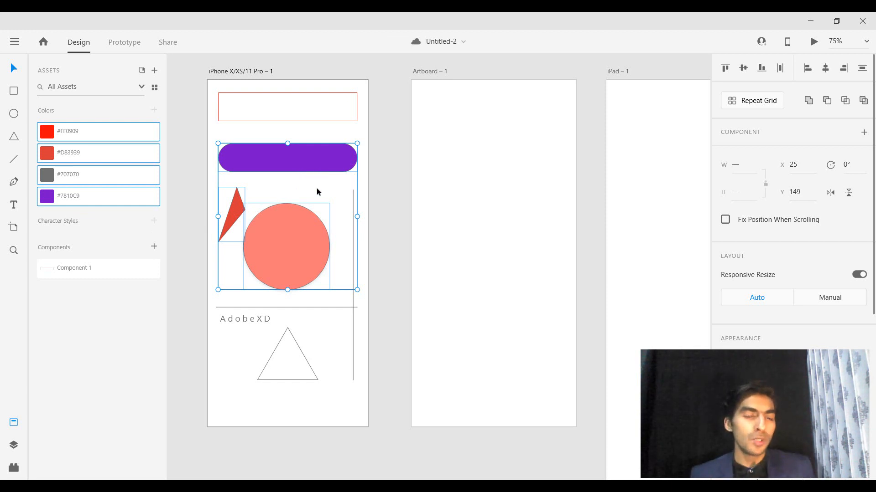
- Fill the rectangle component at the top of the iPhone artboard with the saved purple color asset #7810C9
{"action": "left_click", "coordinate": [472, 203]}
{"action": "left_click", "coordinate": [339, 119]}
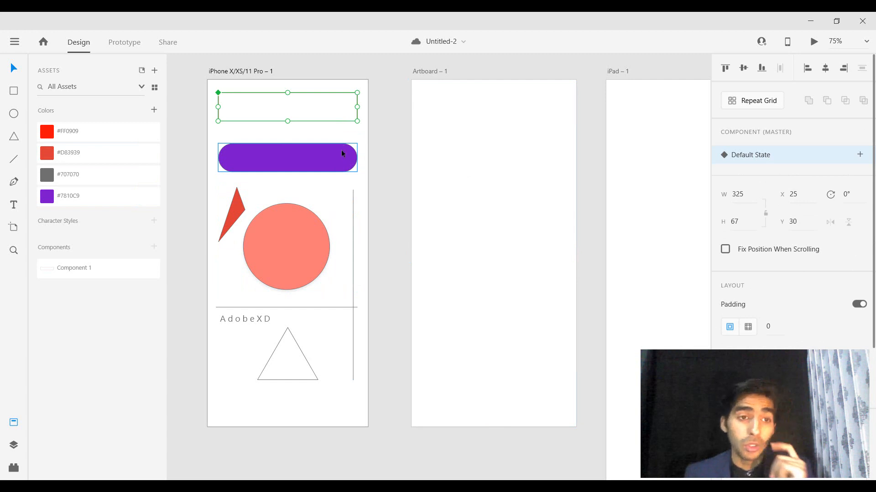
{"action": "left_click", "coordinate": [73, 203]}
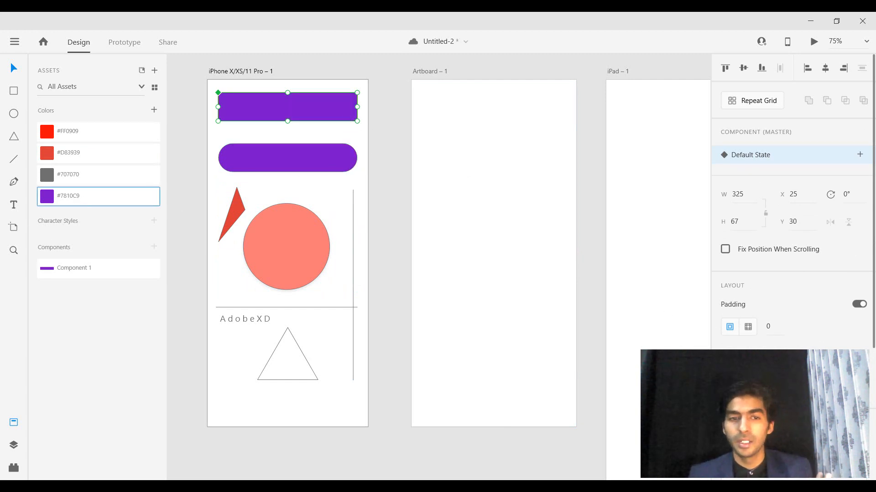
- Sample the circle's salmon color as the fill of the top rectangle component and deselect it
{"action": "scroll", "coordinate": [790, 324], "scroll_direction": "down", "scroll_amount": 5}
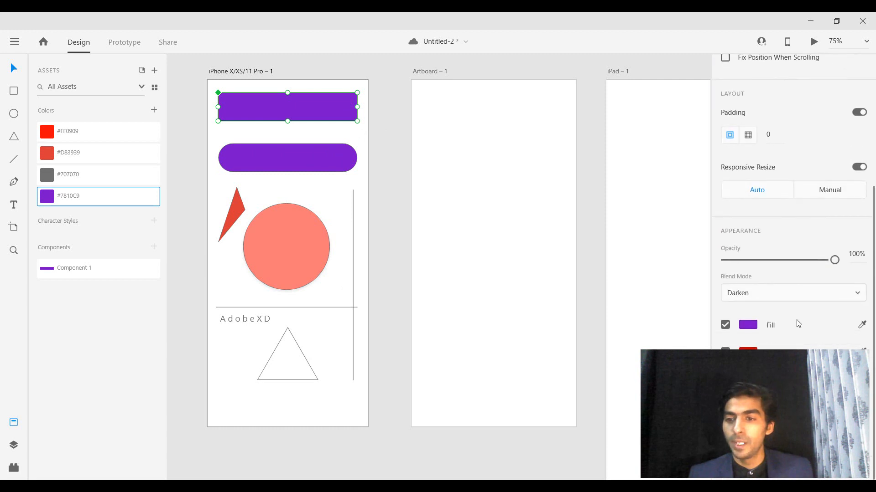
{"action": "left_click", "coordinate": [862, 325]}
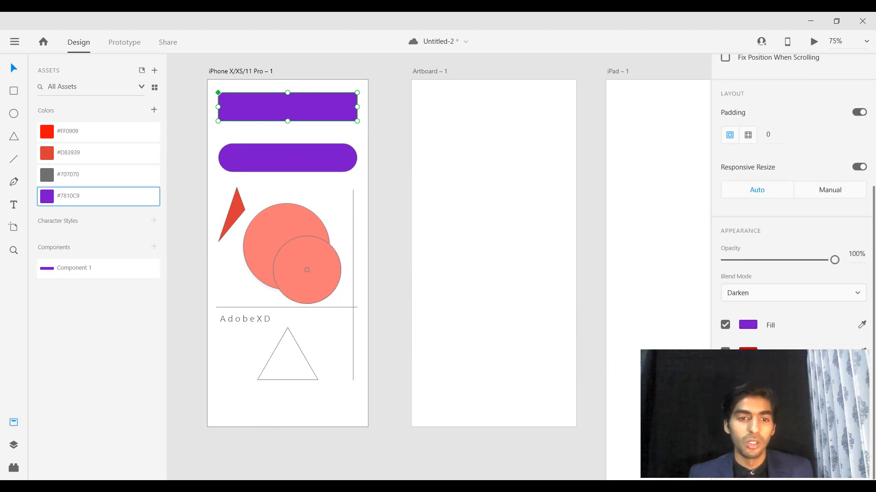
{"action": "left_click", "coordinate": [300, 263]}
{"action": "left_click", "coordinate": [404, 176]}
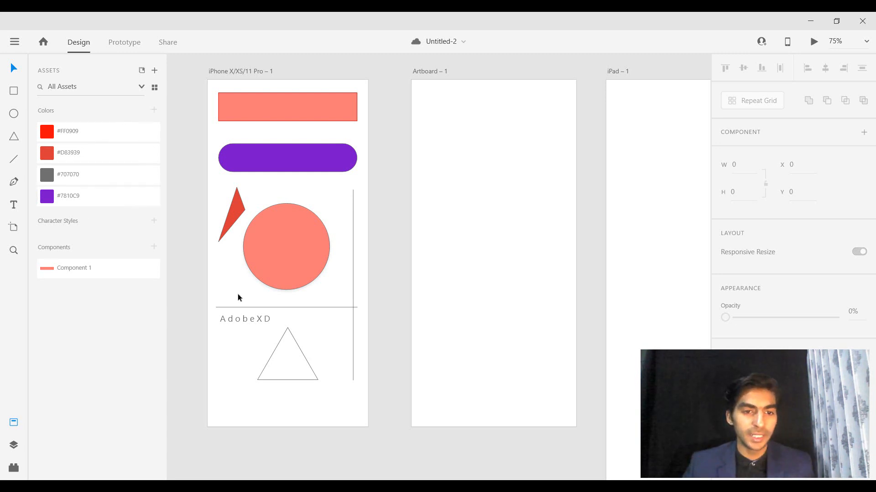
- Add the AdobeXD text's formatting to the assets as a character style
{"action": "left_click", "coordinate": [246, 321]}
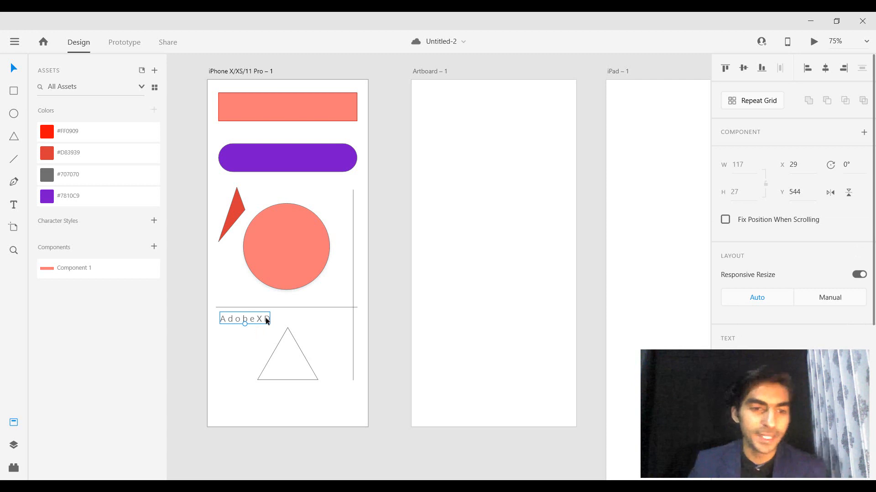
{"action": "left_click", "coordinate": [154, 222]}
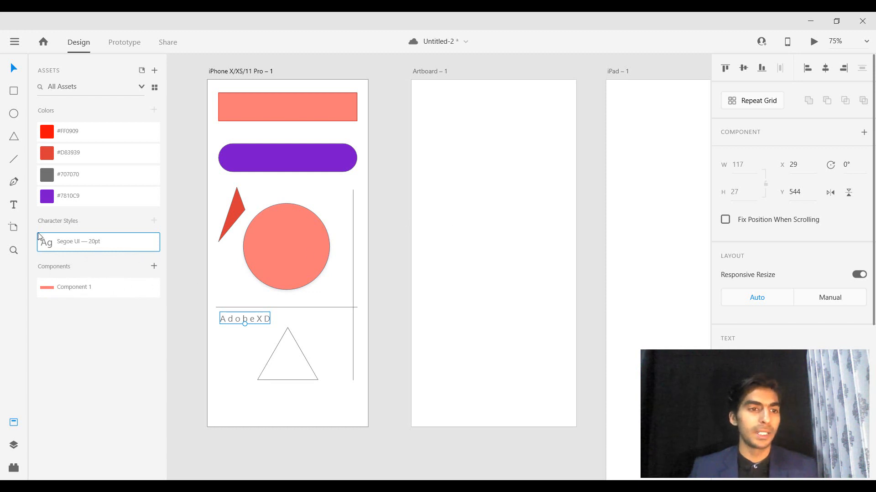
- Add the text "dsdasdsa" to Artboard – 1, enlarge its font and move it to about X 103, Y 169
{"action": "left_click", "coordinate": [499, 147]}
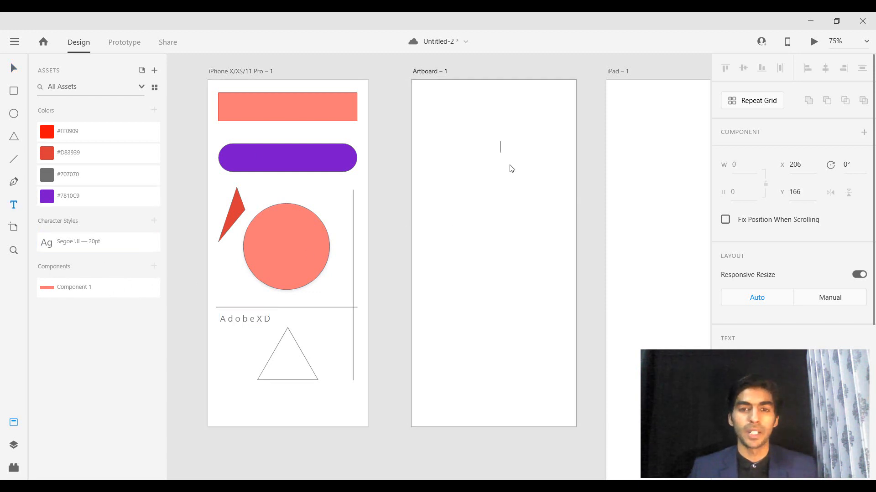
{"action": "type", "text": "dsdasdsa"}
{"action": "left_click", "coordinate": [9, 69]}
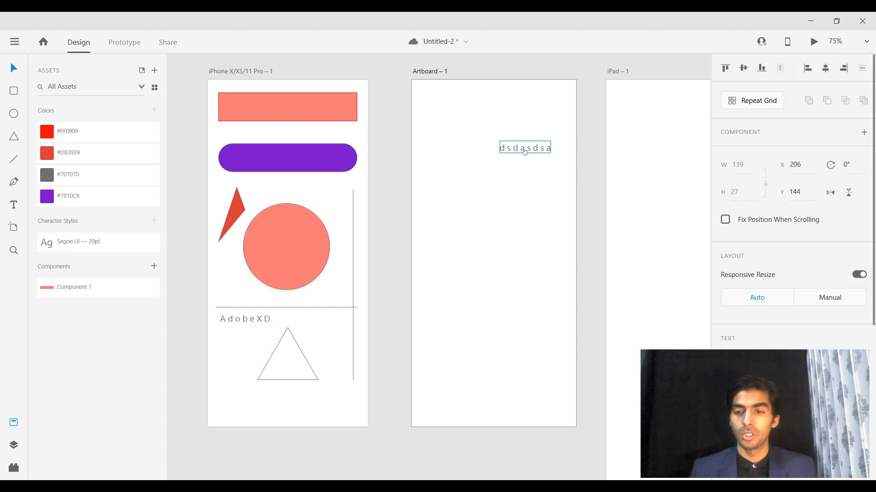
{"action": "key", "text": "Return"}
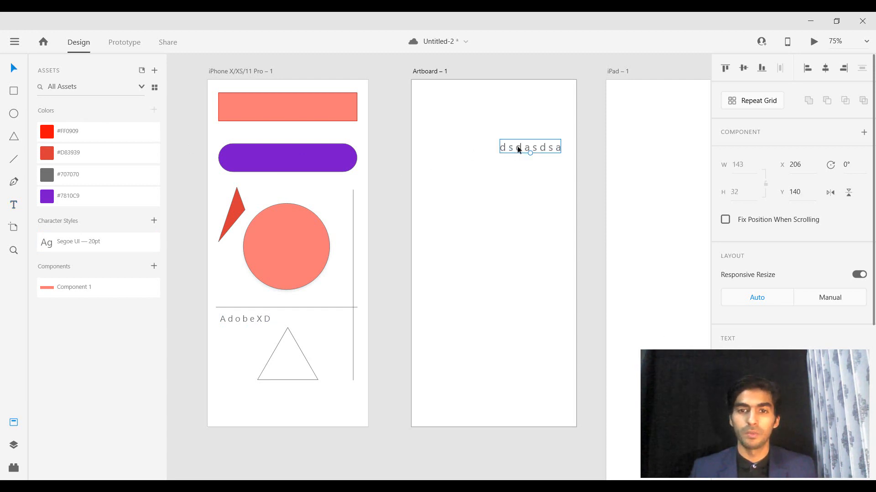
{"action": "left_click_drag", "start_coordinate": [519, 149], "coordinate": [475, 164]}
- Try the saved Segoe UI — 20pt character style on the new text and undo it
{"action": "left_click", "coordinate": [84, 246]}
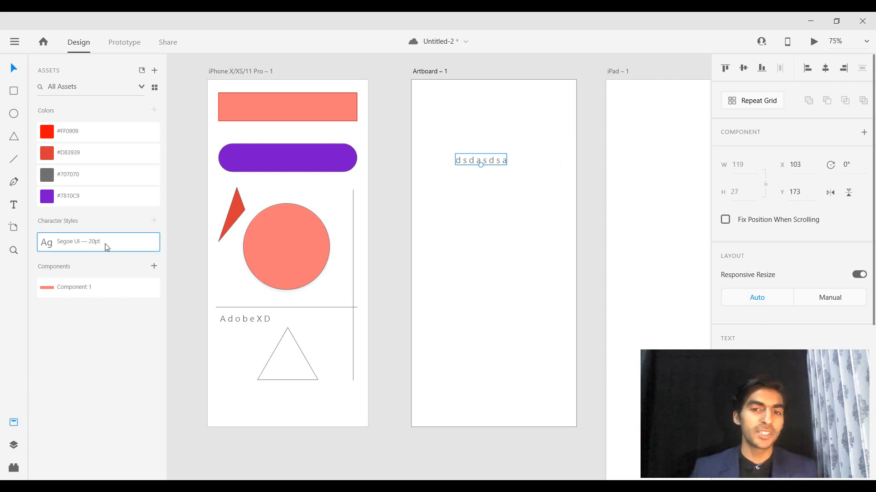
{"action": "key", "text": "ctrl+z"}
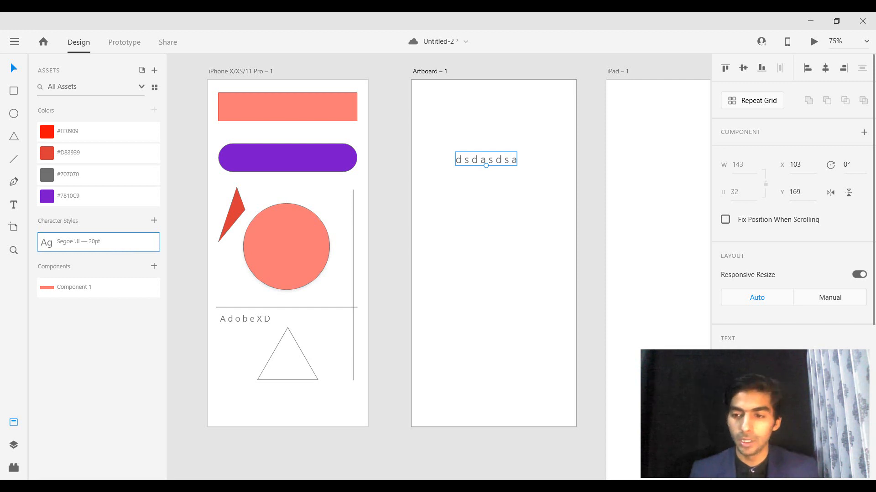
- Switch the "dsdasdsa" text to an italic font style and apply the saved Segoe UI — 20pt character style over it
{"action": "left_click", "coordinate": [868, 392]}
{"action": "left_click", "coordinate": [779, 432]}
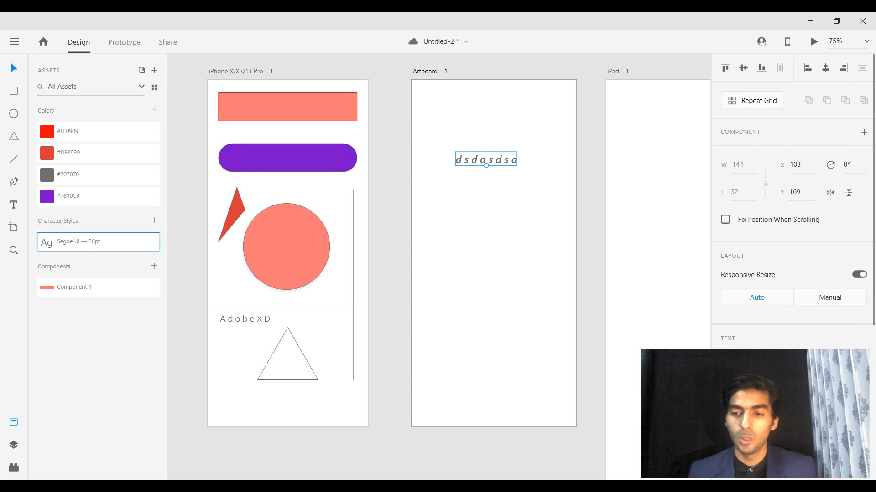
{"action": "mouse_move", "coordinate": [90, 252]}
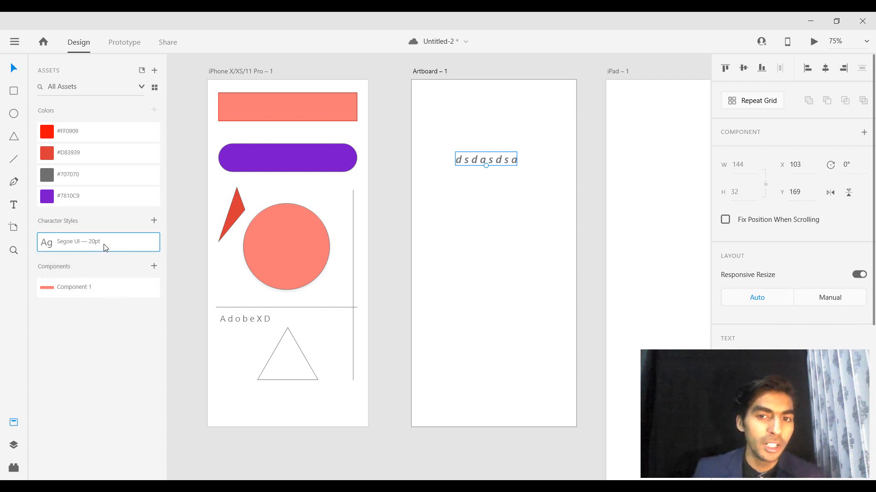
{"action": "left_click", "coordinate": [105, 249]}
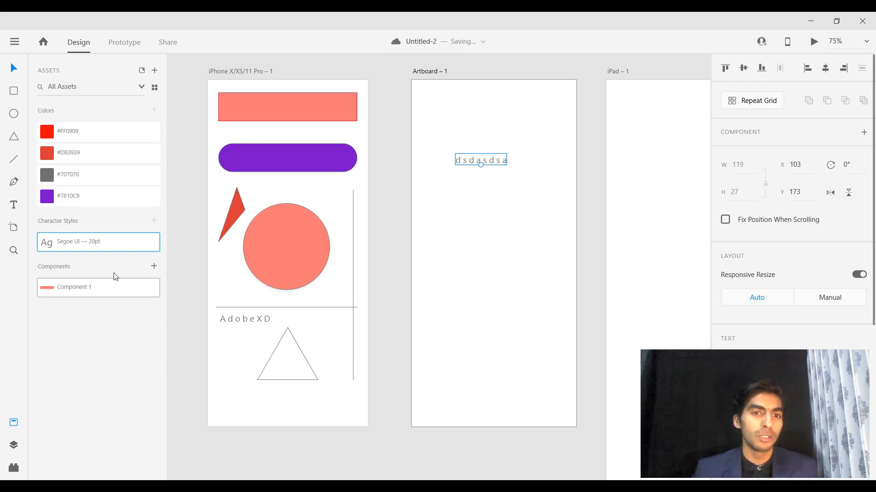
- Change the top rectangle component's fill to green #12AF31, deselect it and save the document
{"action": "left_click", "coordinate": [258, 119]}
{"action": "scroll", "coordinate": [781, 333], "scroll_direction": "down", "scroll_amount": 3}
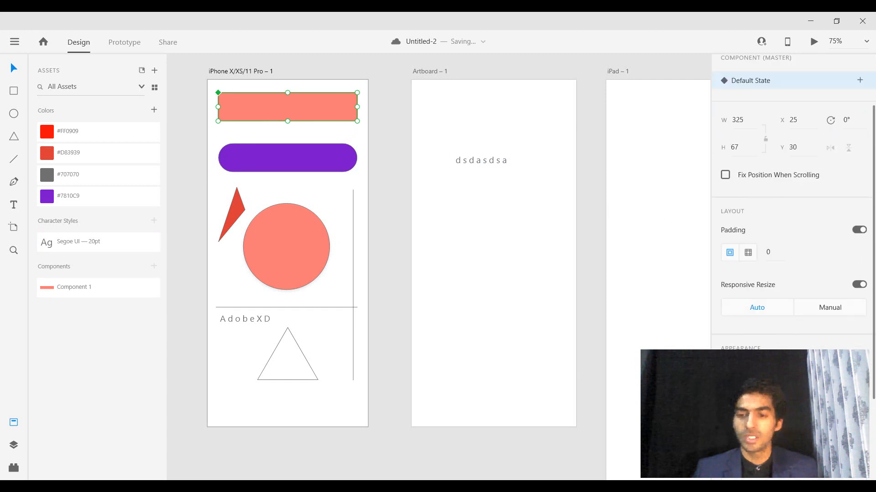
{"action": "left_click", "coordinate": [744, 385]}
{"action": "left_click_drag", "start_coordinate": [617, 350], "coordinate": [666, 348]}
{"action": "left_click", "coordinate": [690, 381]}
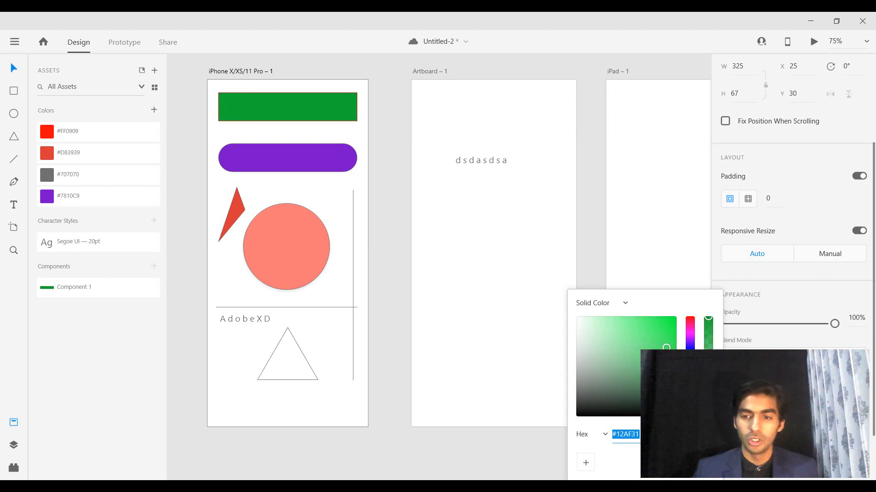
{"action": "left_click", "coordinate": [402, 227]}
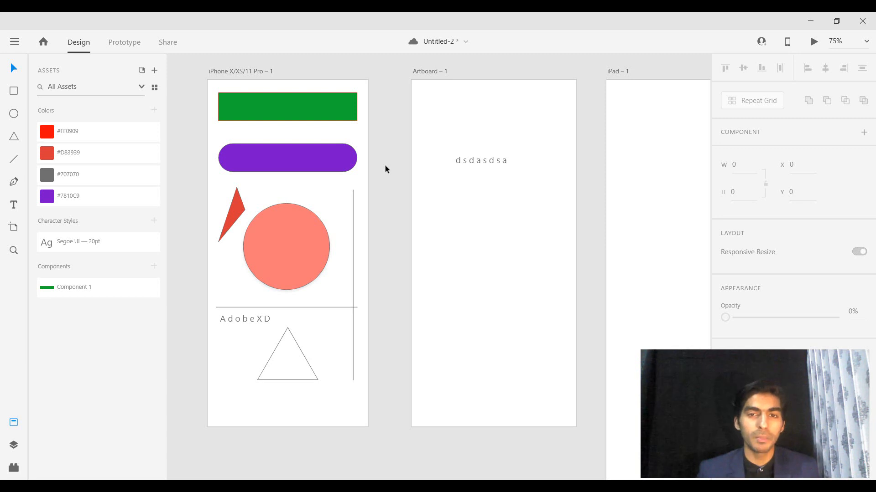
{"action": "key", "text": "ctrl+s"}
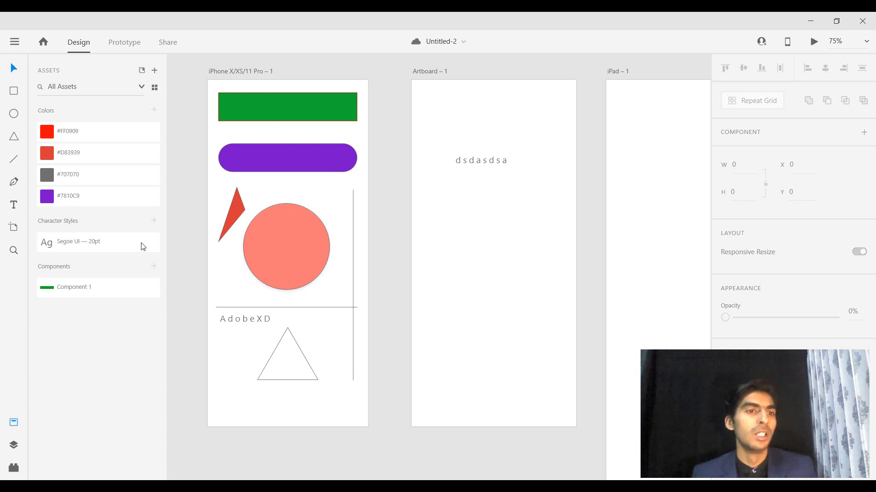
- Examine the document's layers filtered by images, shapes and text, and return the filter to all items
{"action": "left_click", "coordinate": [15, 451]}
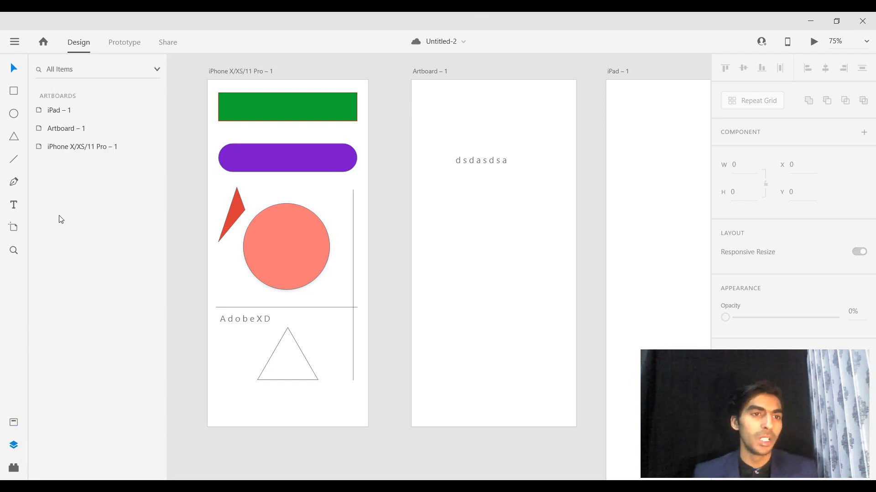
{"action": "left_click", "coordinate": [158, 71]}
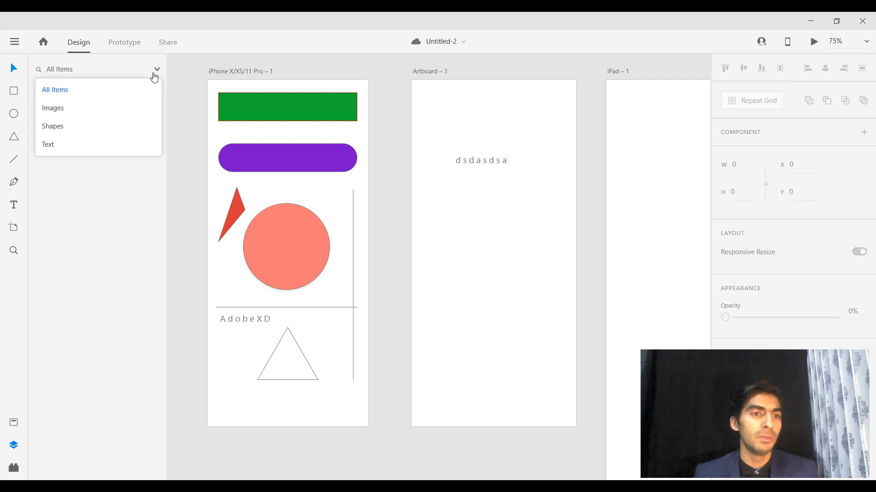
{"action": "left_click", "coordinate": [103, 109]}
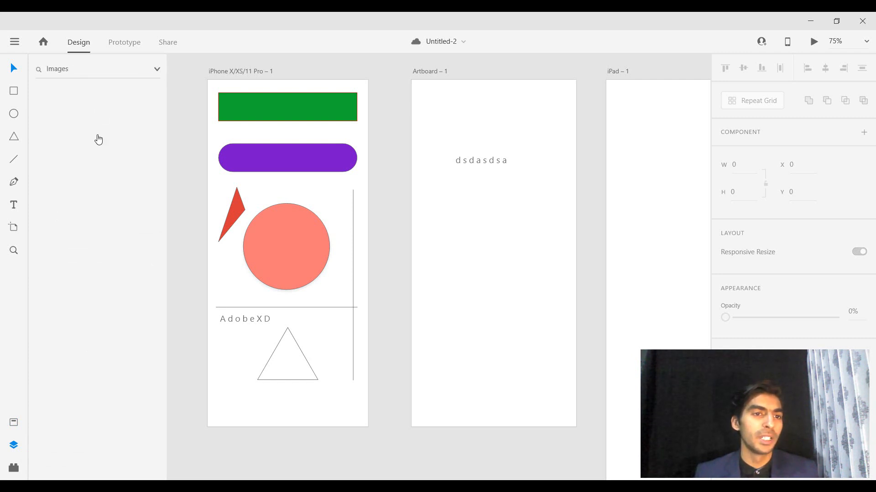
{"action": "left_click", "coordinate": [157, 72]}
{"action": "left_click", "coordinate": [87, 125]}
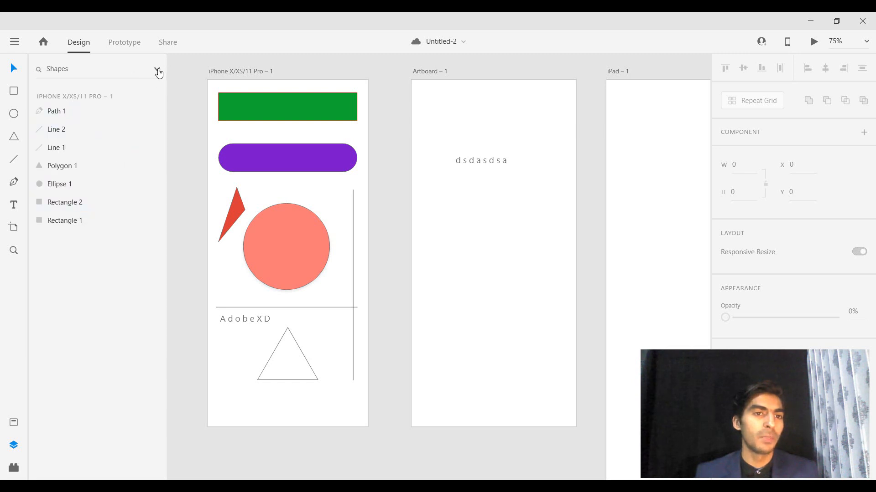
{"action": "left_click", "coordinate": [158, 70]}
{"action": "left_click", "coordinate": [96, 143]}
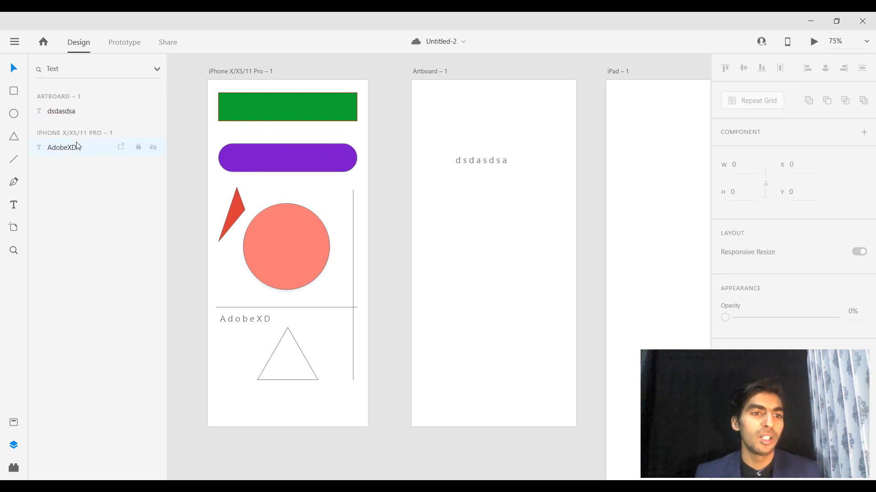
{"action": "left_click", "coordinate": [157, 69]}
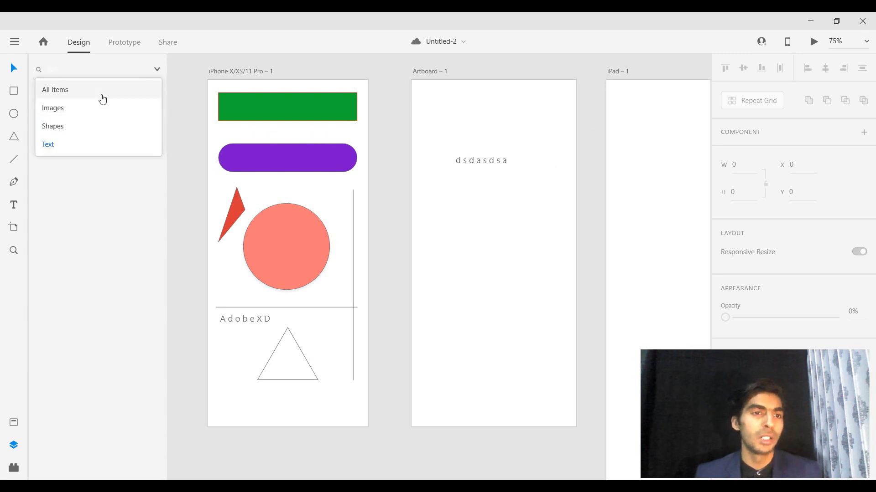
{"action": "left_click", "coordinate": [103, 99]}
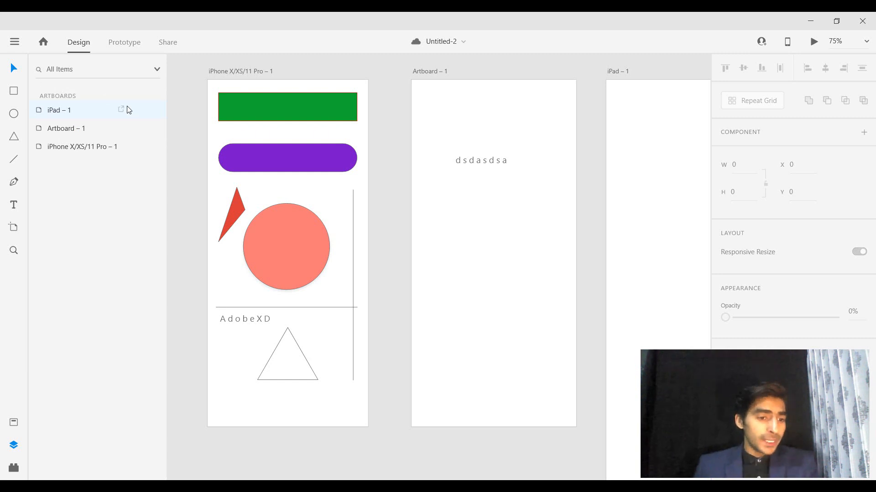
- Show the installed plugins and open the plugin catalogue for finding more
{"action": "left_click", "coordinate": [13, 468]}
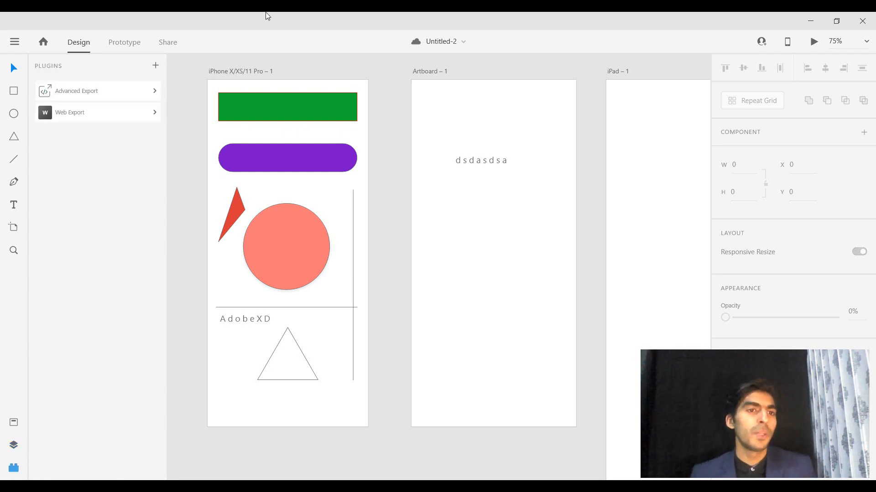
{"action": "left_click", "coordinate": [155, 67]}
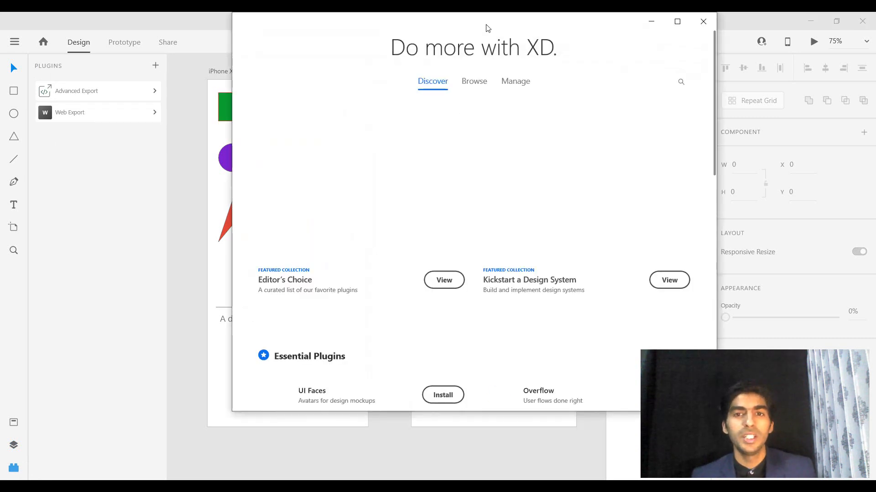
- Browse the featured collections and Essential Plugins in the plugin catalogue and close it without installing anything
{"action": "left_click_drag", "start_coordinate": [487, 33], "coordinate": [479, 60]}
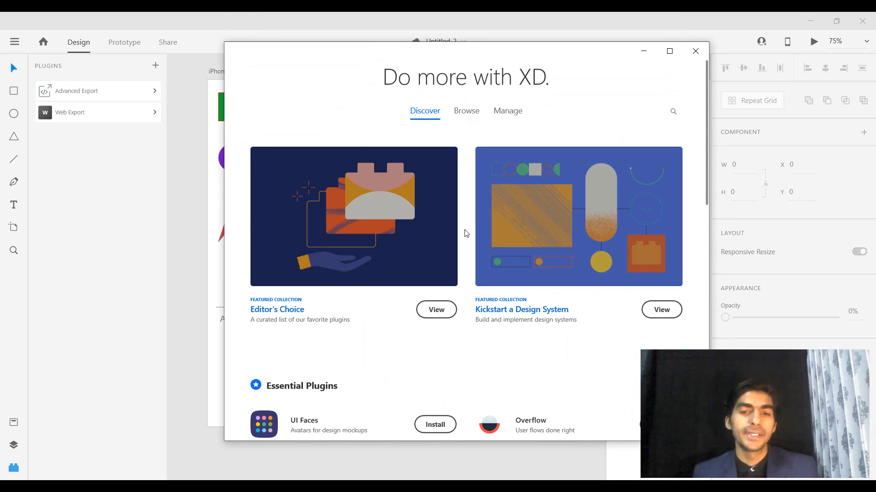
{"action": "scroll", "coordinate": [471, 225], "scroll_direction": "down", "scroll_amount": 3}
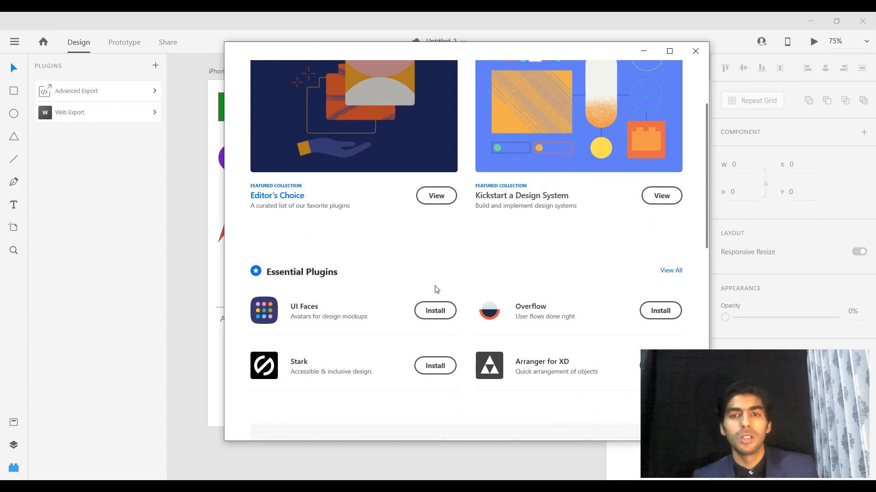
{"action": "scroll", "coordinate": [435, 288], "scroll_direction": "up", "scroll_amount": 1}
{"action": "scroll", "coordinate": [438, 294], "scroll_direction": "down", "scroll_amount": 2}
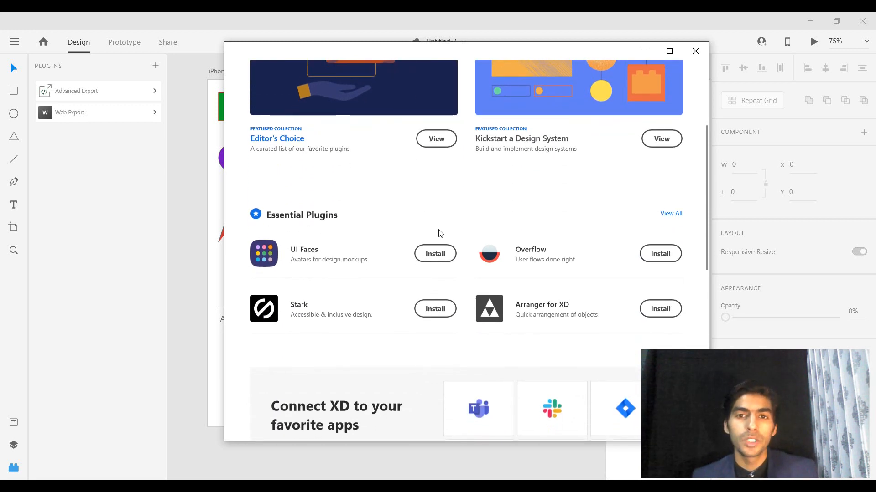
{"action": "left_click_drag", "start_coordinate": [462, 53], "coordinate": [422, 80]}
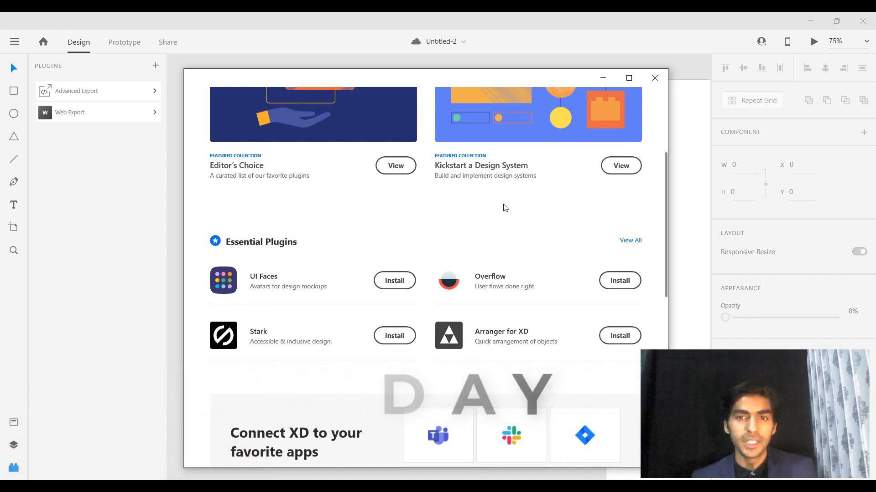
{"action": "left_click", "coordinate": [655, 78]}
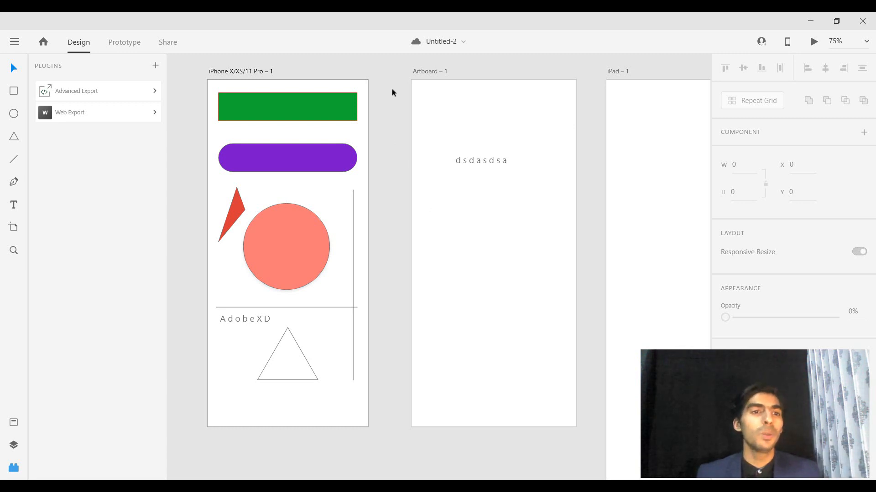
- Select the green rectangle component, show it among its artboard's layers and inspect its layout and appearance settings
{"action": "left_click", "coordinate": [242, 109]}
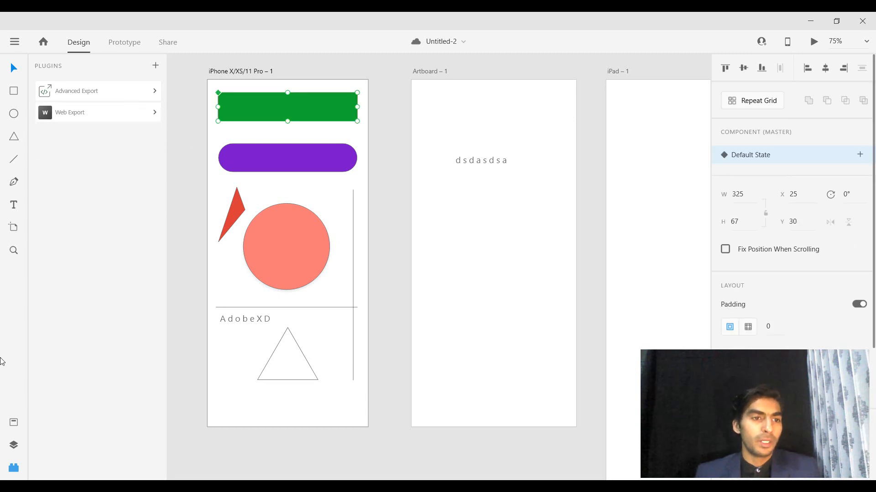
{"action": "left_click", "coordinate": [14, 445]}
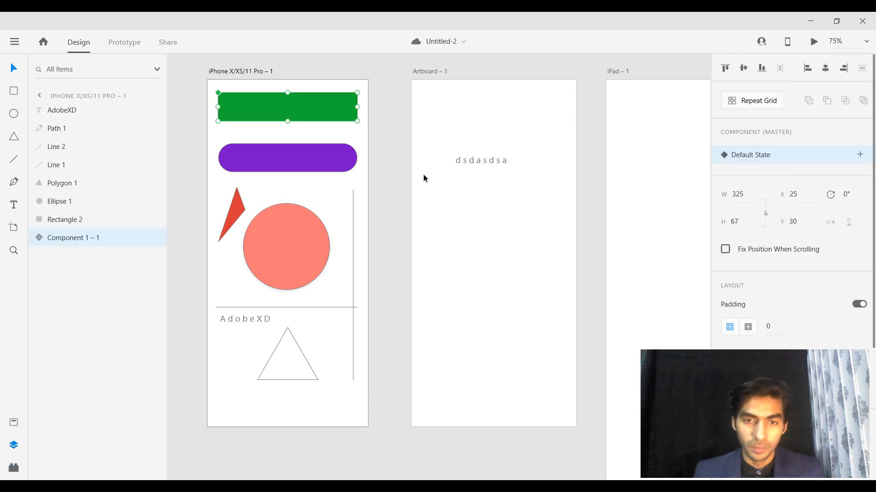
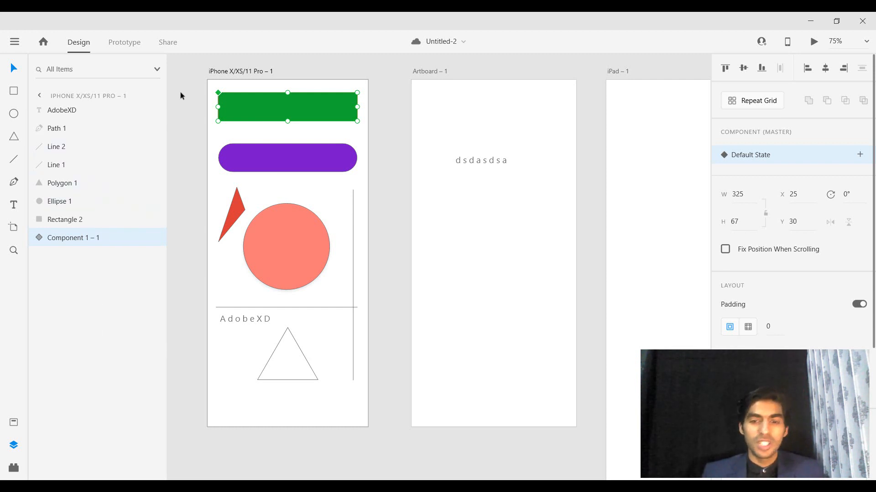
{"action": "scroll", "coordinate": [752, 246], "scroll_direction": "down", "scroll_amount": 4}
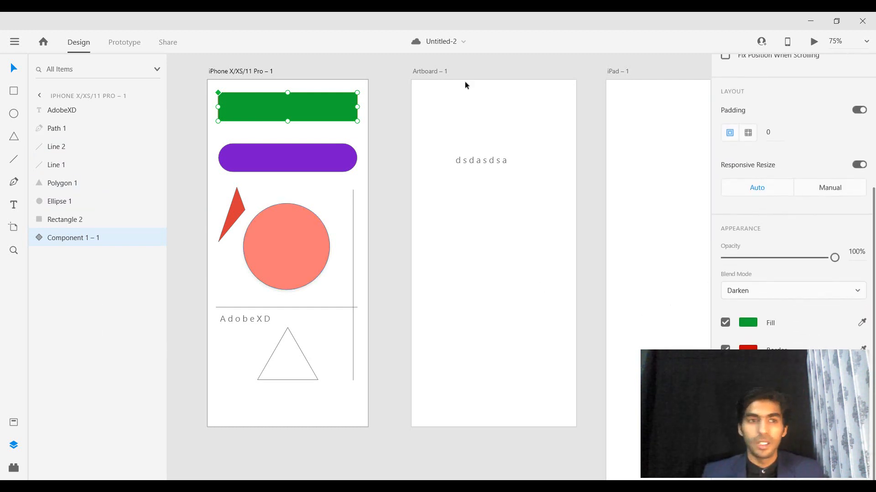
- Look through the application's file commands and recent files, and return to the canvas without opening any
{"action": "left_click", "coordinate": [14, 41]}
{"action": "mouse_move", "coordinate": [91, 112]}
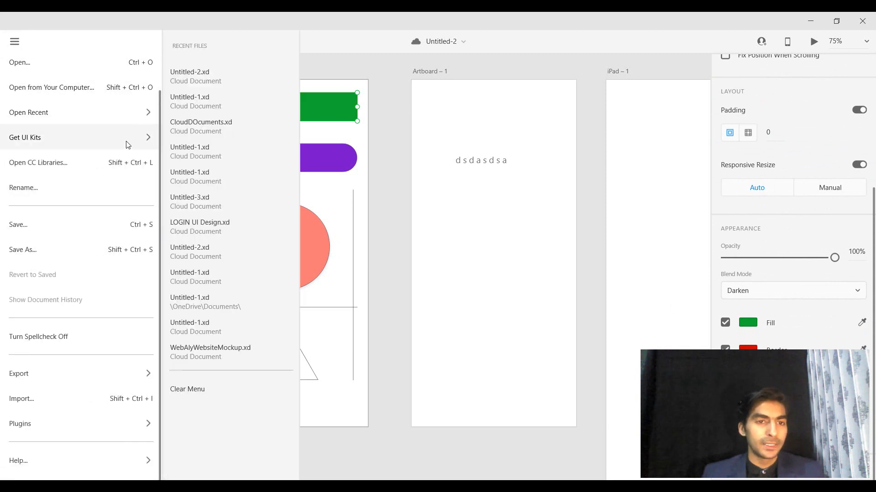
{"action": "left_click", "coordinate": [384, 79]}
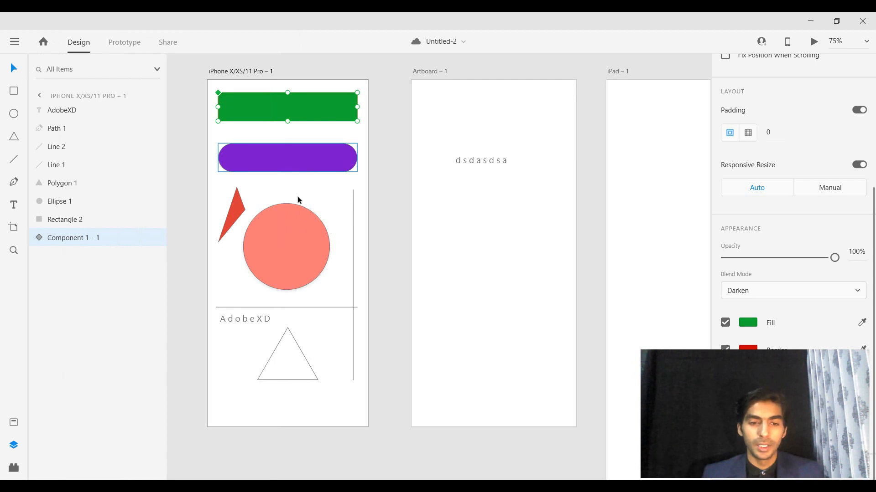
- Deselect the green rectangle component and select the iPad – 1 artboard
{"action": "scroll", "coordinate": [294, 298], "scroll_direction": "down", "scroll_amount": 3}
{"action": "scroll", "coordinate": [598, 365], "scroll_direction": "up", "scroll_amount": 3}
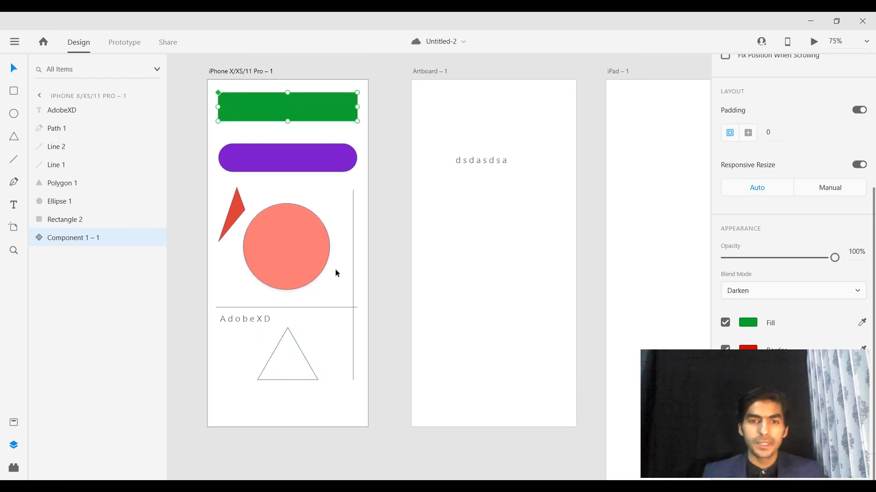
{"action": "scroll", "coordinate": [393, 240], "scroll_direction": "up", "scroll_amount": 3}
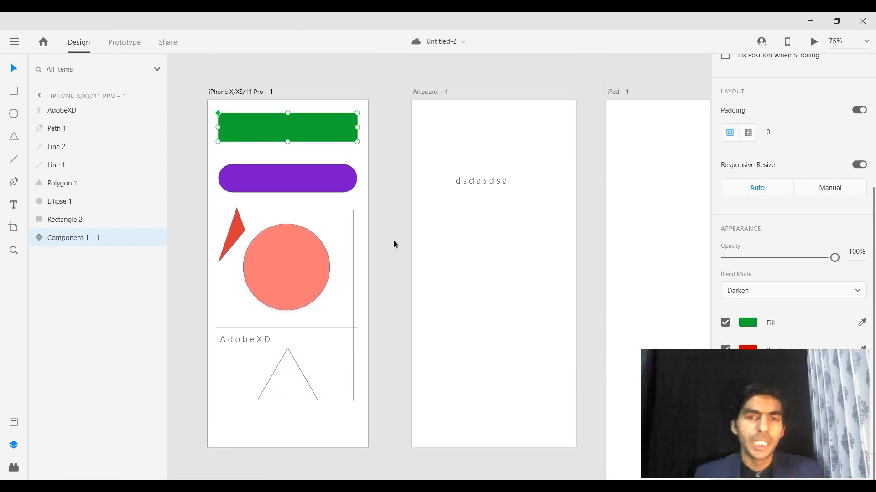
{"action": "scroll", "coordinate": [393, 248], "scroll_direction": "down", "scroll_amount": 1}
{"action": "scroll", "coordinate": [393, 245], "scroll_direction": "down", "scroll_amount": 5}
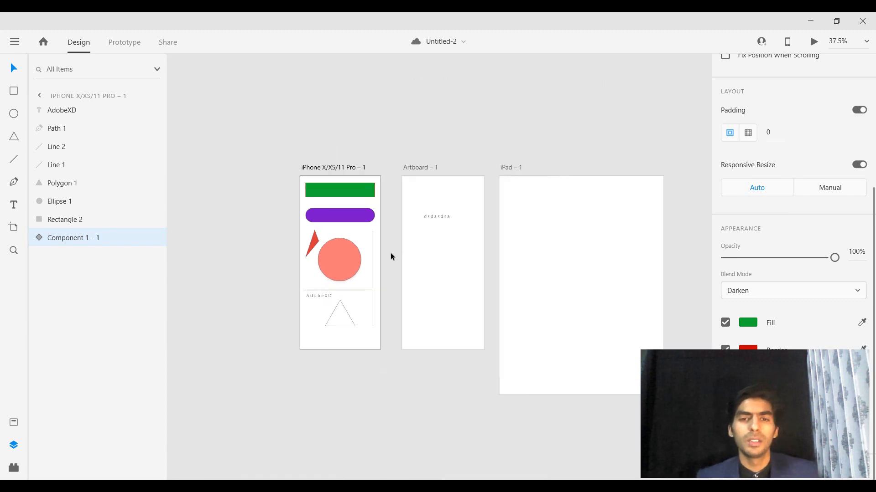
{"action": "scroll", "coordinate": [387, 257], "scroll_direction": "up", "scroll_amount": 2}
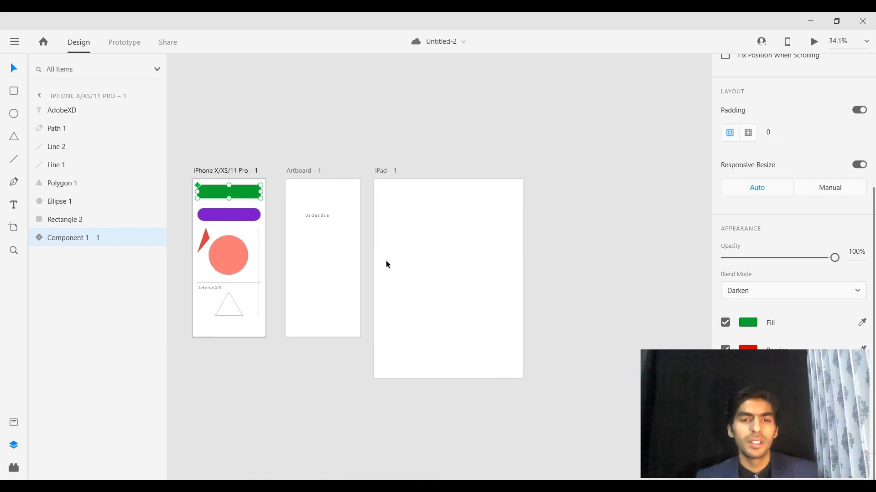
{"action": "left_click", "coordinate": [419, 153]}
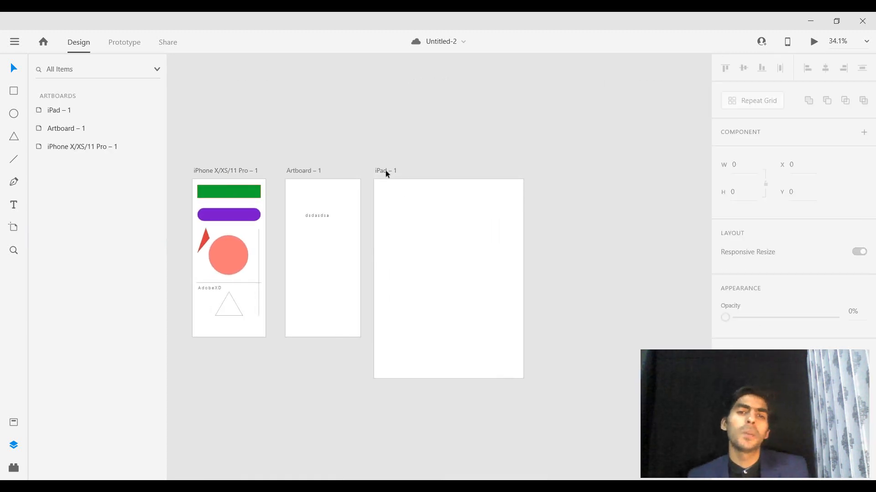
{"action": "left_click", "coordinate": [385, 171]}
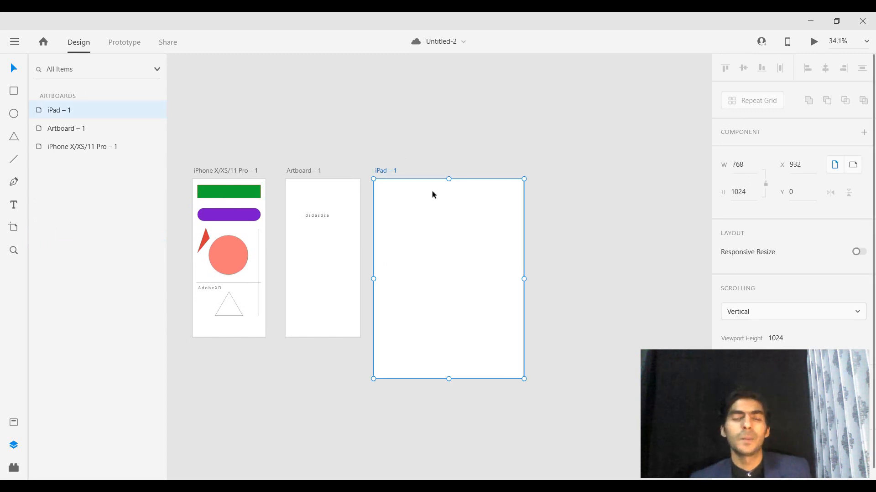